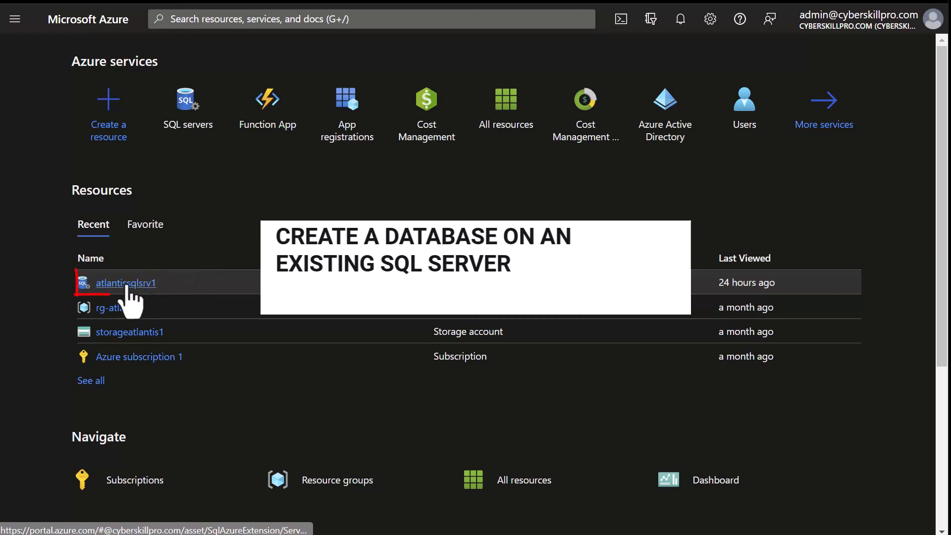
Start a new database on the existing atlantissqlsrv1 SQL server and name it testdb1.
left_click(128, 284)
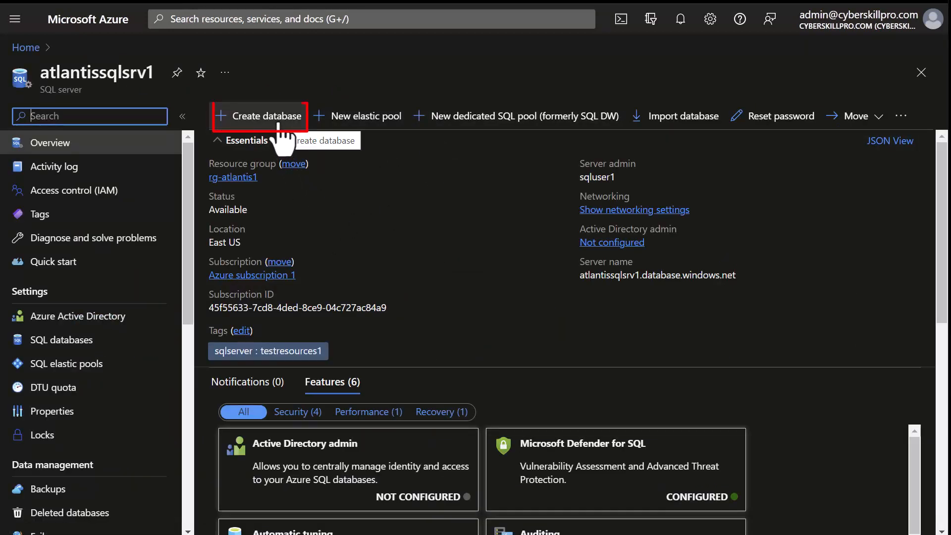
left_click(278, 119)
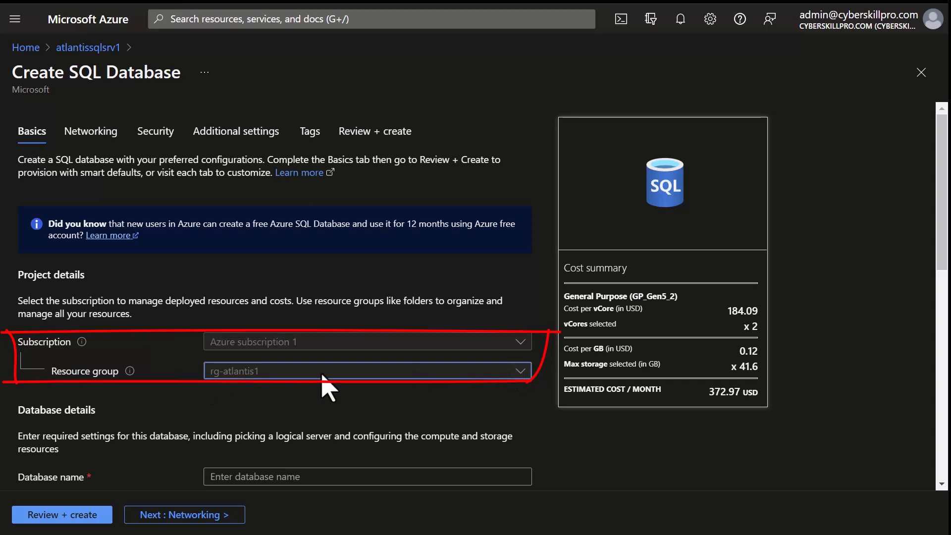
scroll(364, 268, "down", 3)
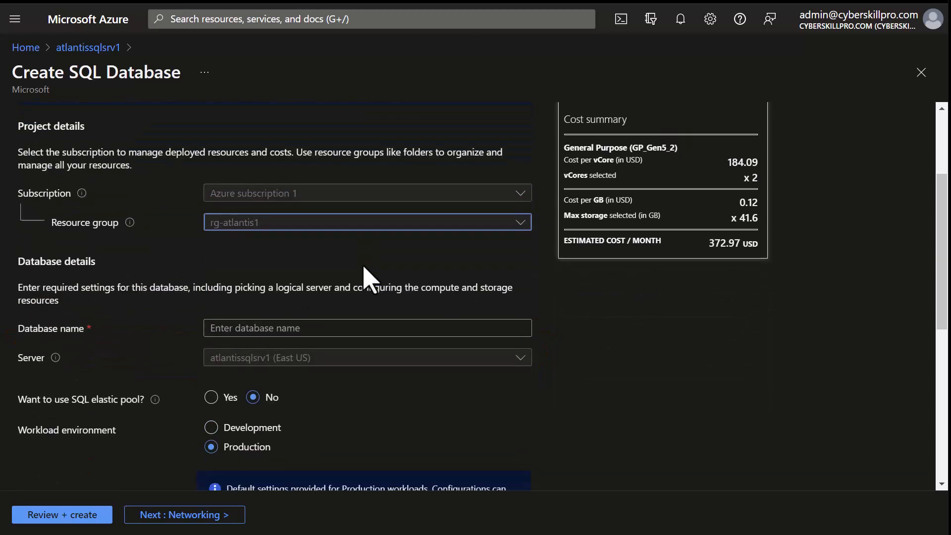
left_click(272, 329)
type("testdb1")
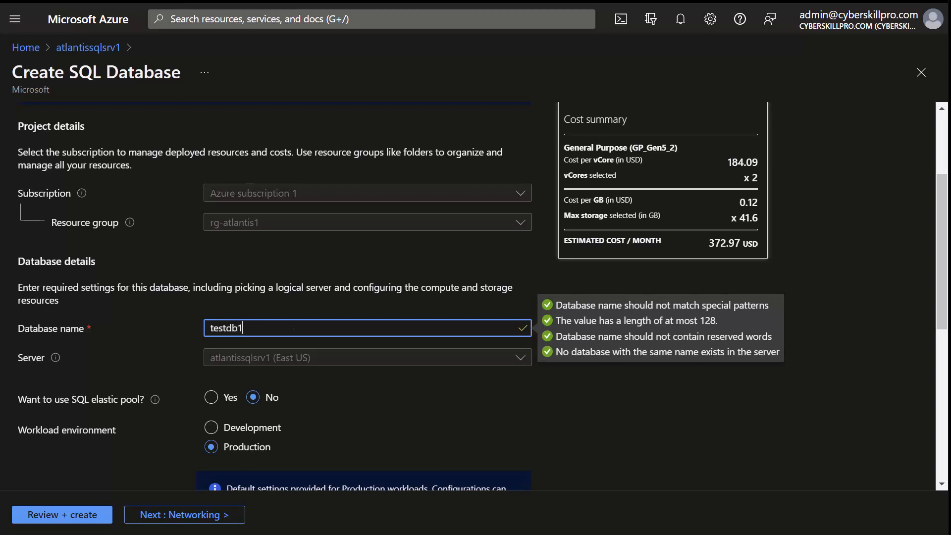
left_click(356, 358)
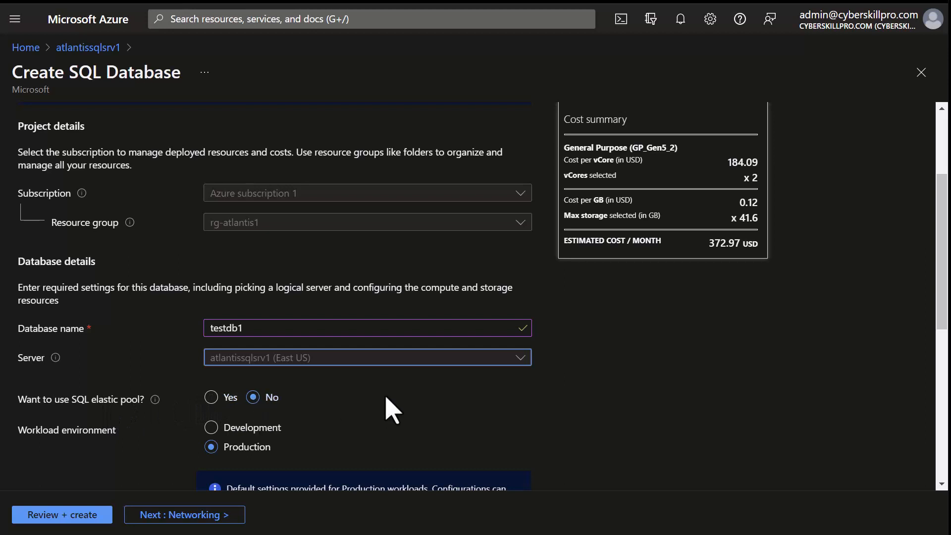
Set the workload environment to Development and review the compute, storage and backup redundancy settings.
scroll(389, 408, "down", 2)
left_click(212, 353)
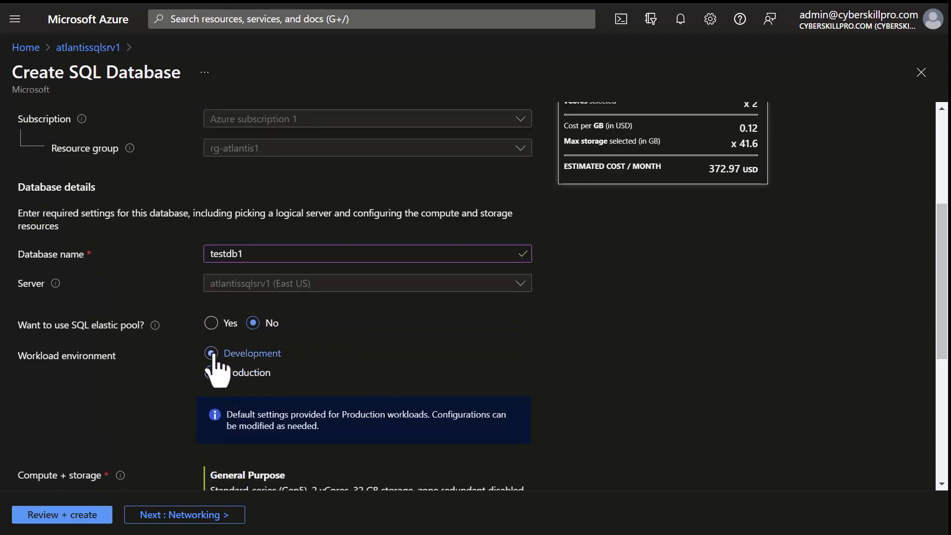
scroll(435, 353, "down", 2)
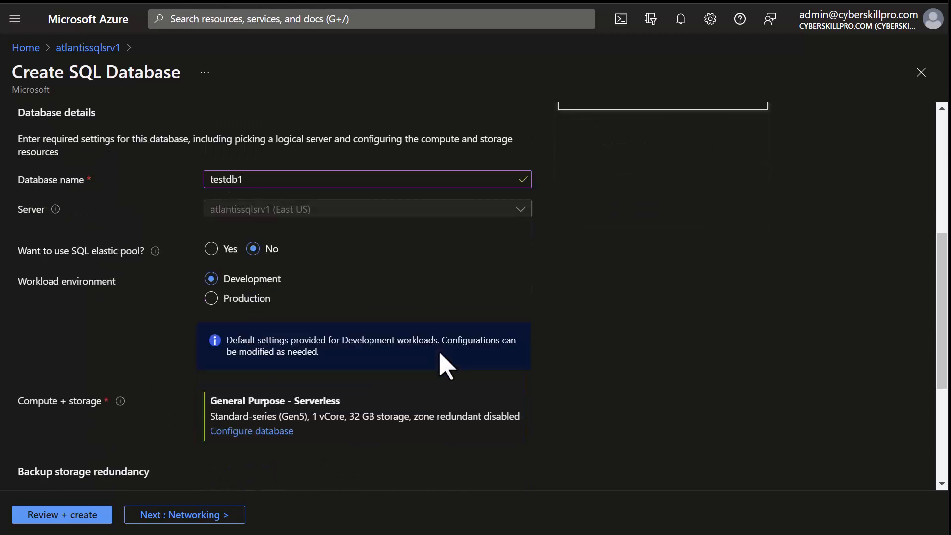
scroll(268, 383, "down", 2)
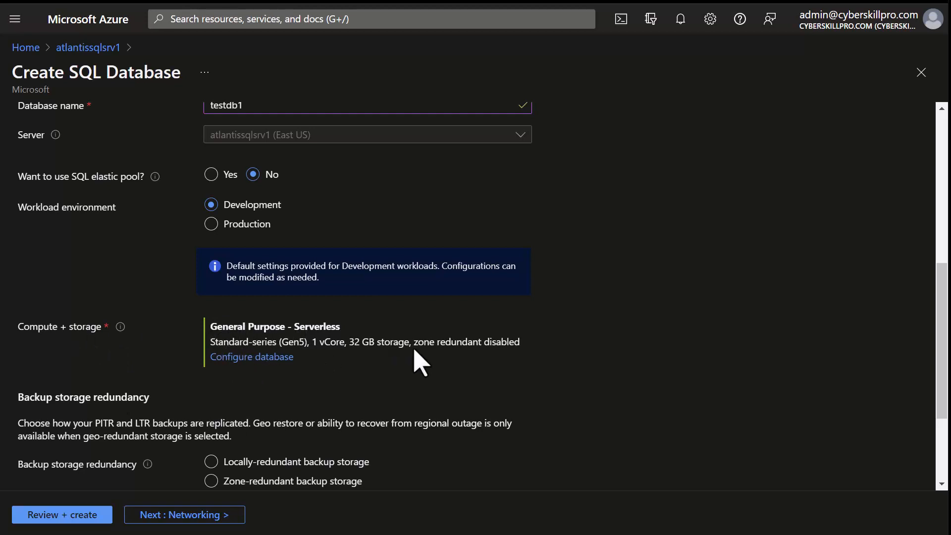
scroll(586, 349, "down", 3)
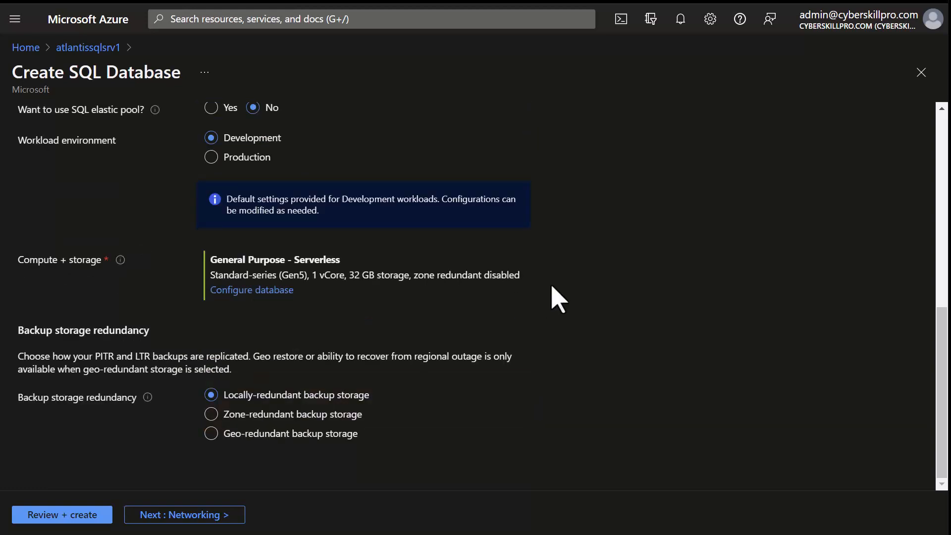
Proceed through the networking and security settings of the new database, keeping the defaults.
left_click(175, 518)
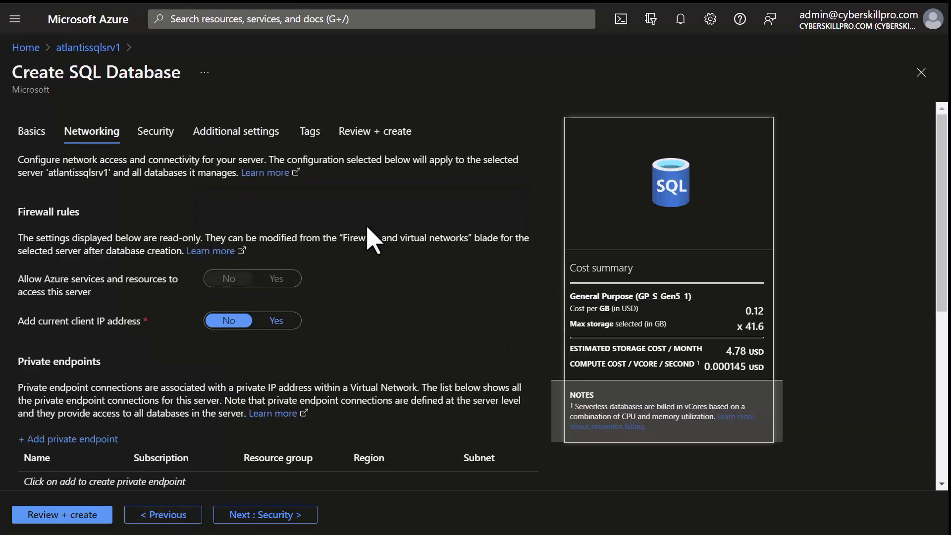
scroll(171, 338, "down", 5)
scroll(213, 332, "down", 1)
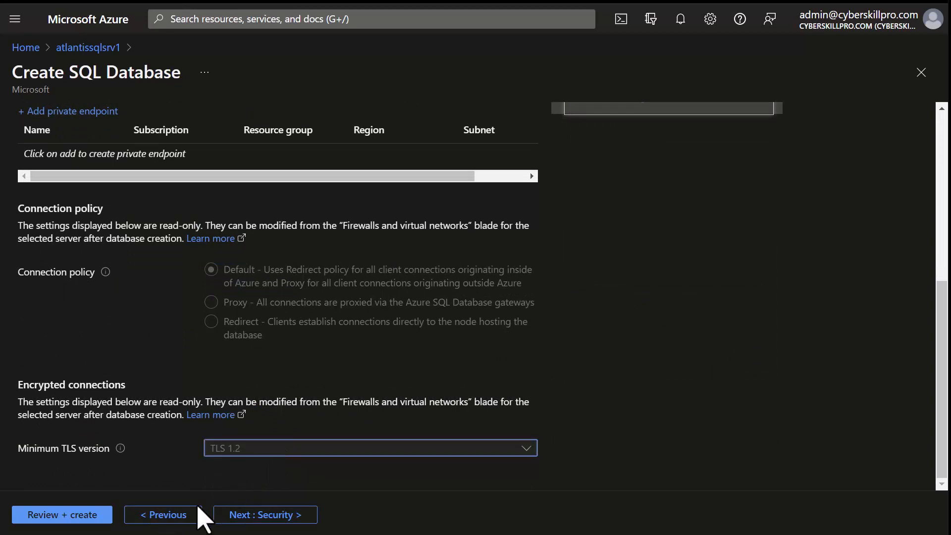
left_click(222, 515)
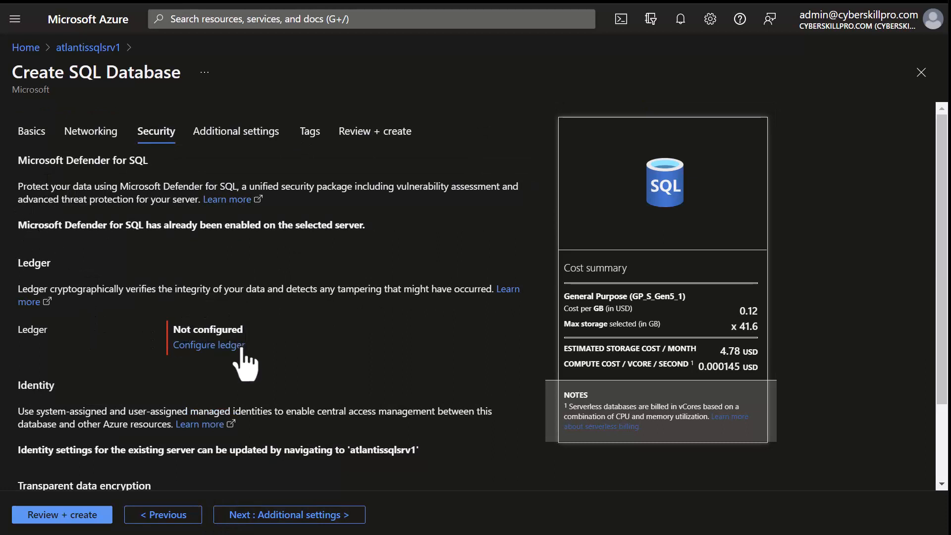
scroll(285, 332, "down", 2)
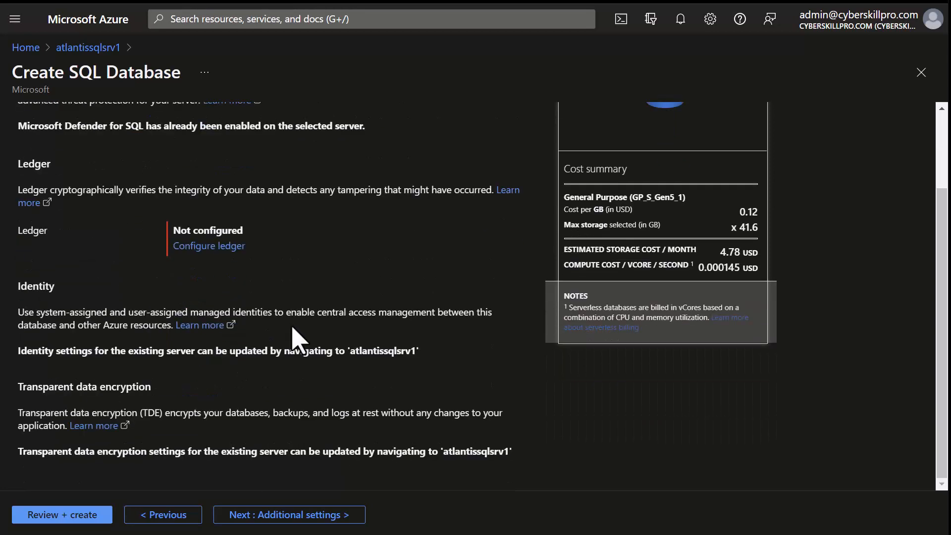
In the additional settings, use no existing data and choose the System default (5pm to 8am) maintenance window.
left_click(251, 514)
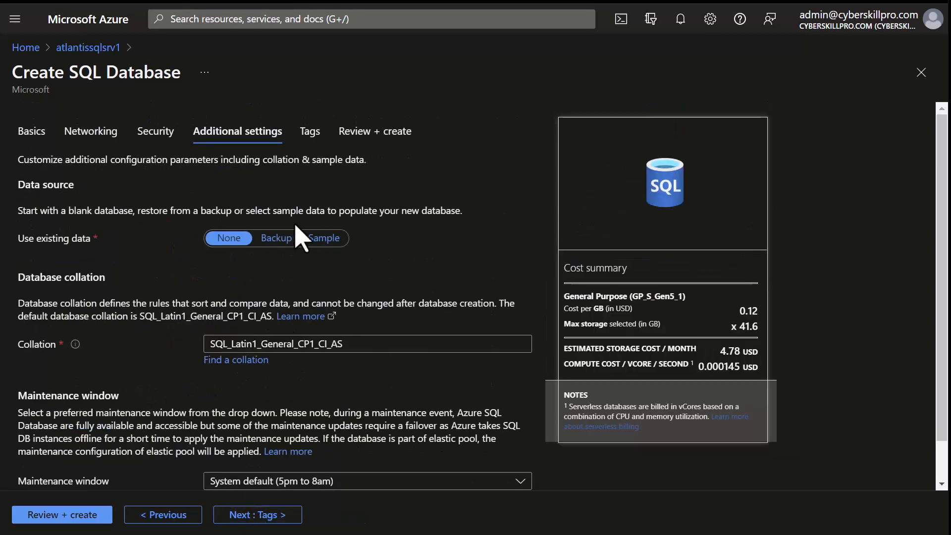
left_click(327, 239)
left_click(227, 240)
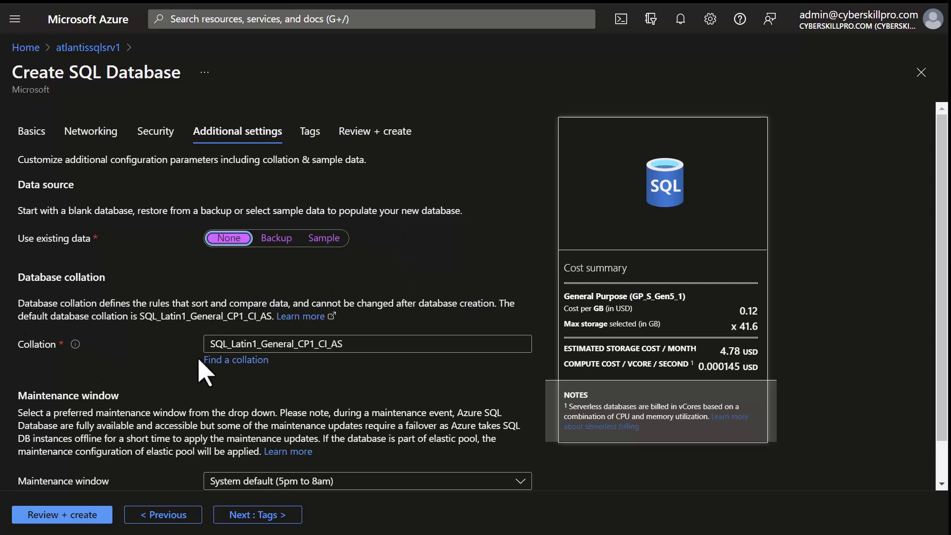
scroll(499, 351, "down", 2)
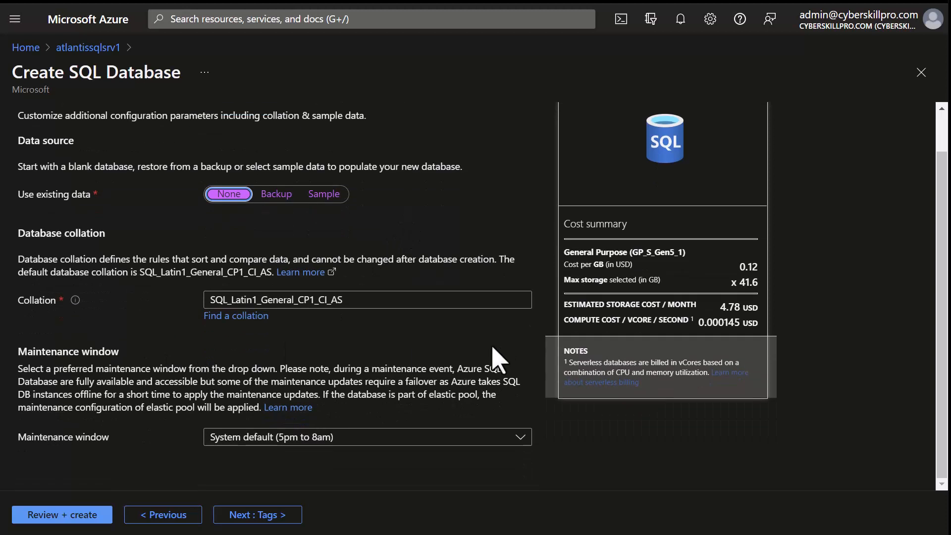
left_click(283, 443)
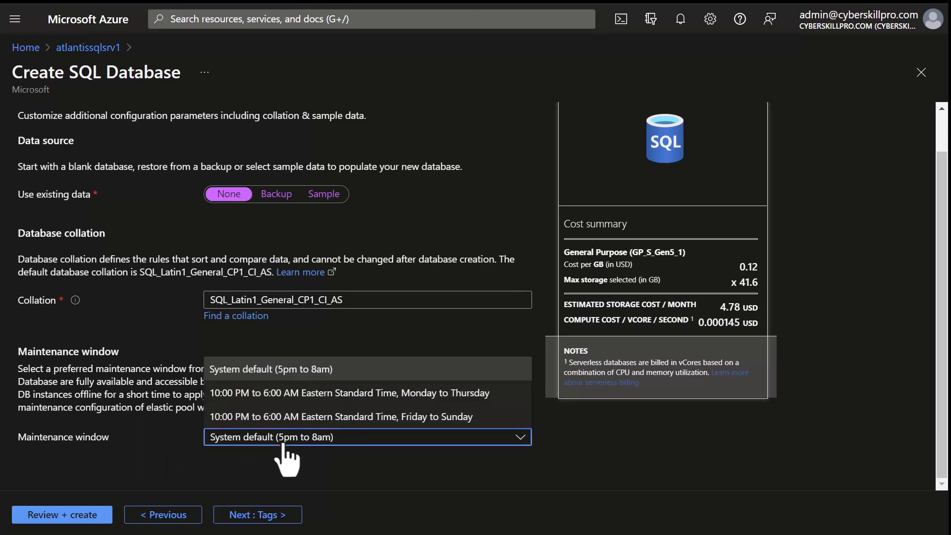
left_click(357, 370)
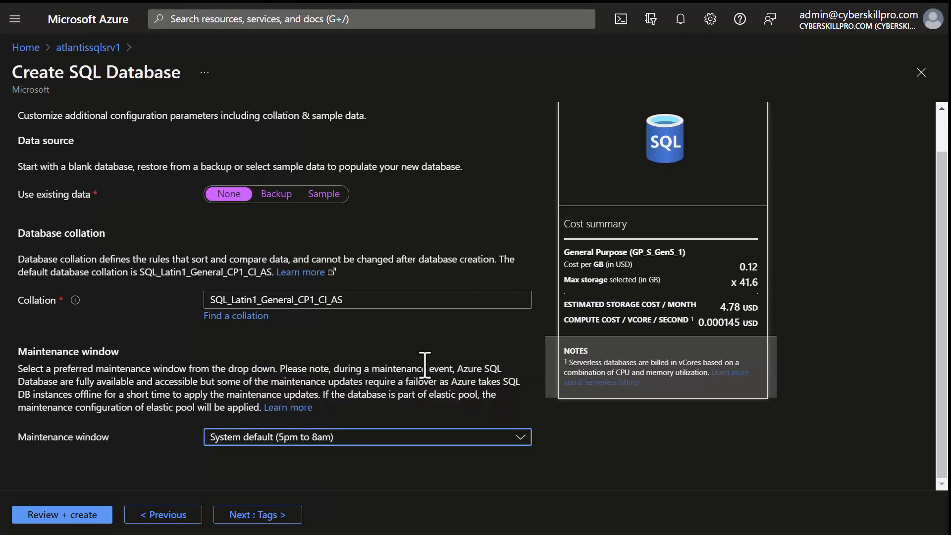
Tag the database with name sqlserver and value testresources1, and continue to the final review for creation.
left_click(254, 515)
left_click(147, 246)
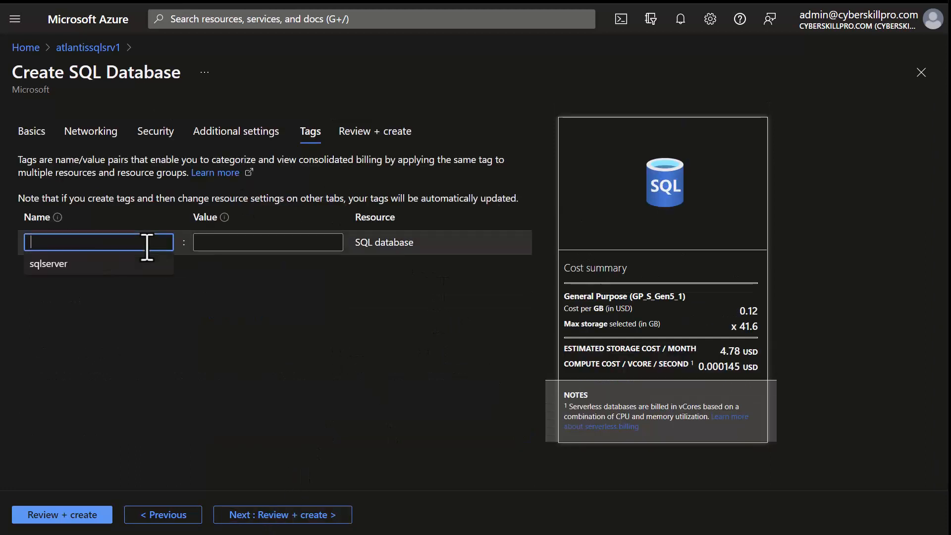
left_click(124, 268)
left_click(283, 245)
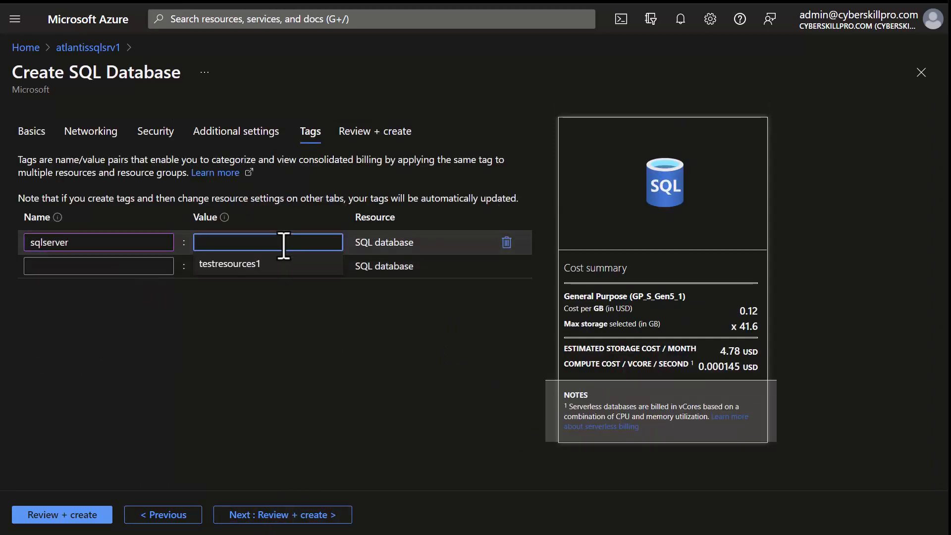
left_click(258, 270)
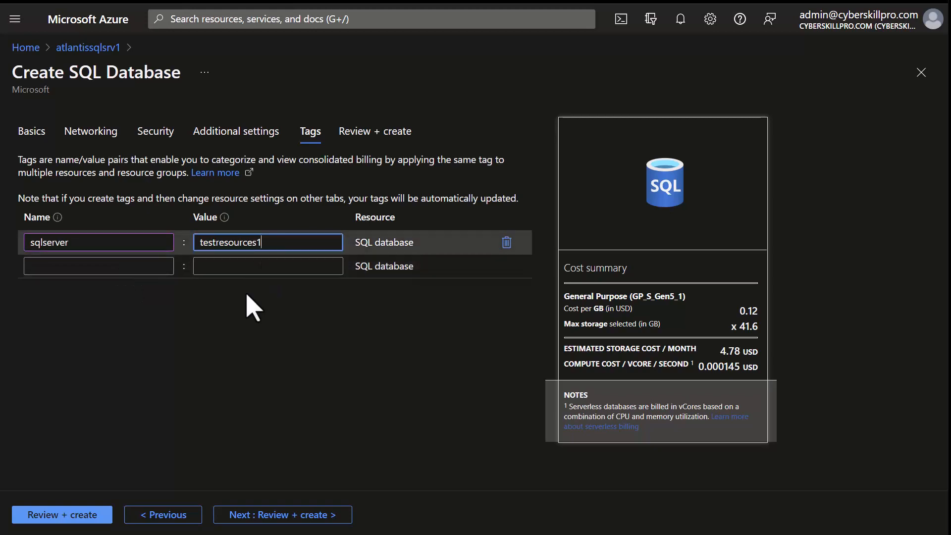
left_click(297, 514)
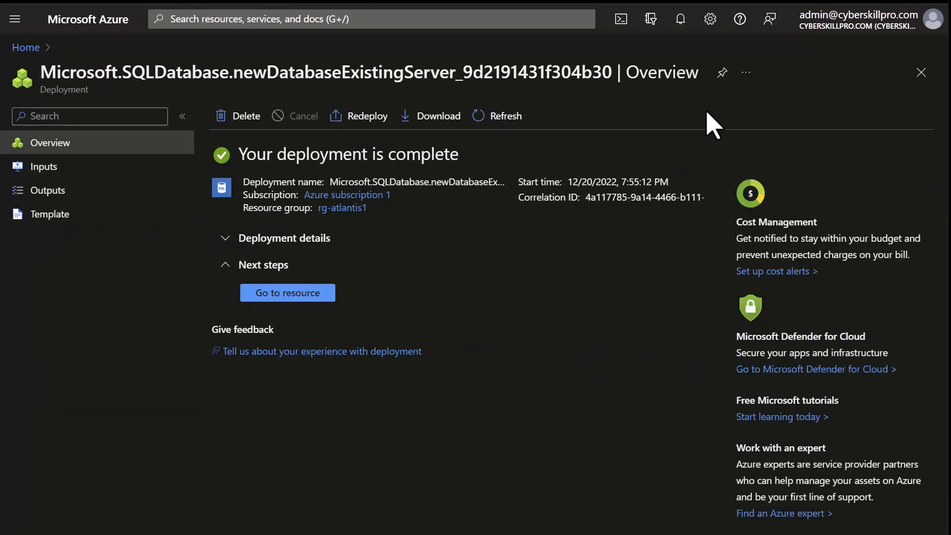
Check the deployment details, then examine the overviews of the testdb1 database and the atlantissqlsrv1 server.
left_click(224, 239)
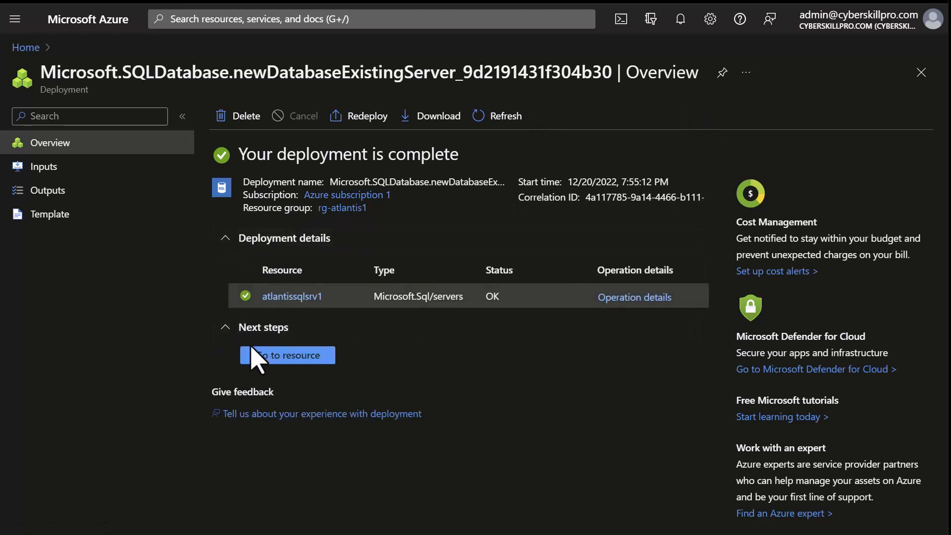
left_click(303, 358)
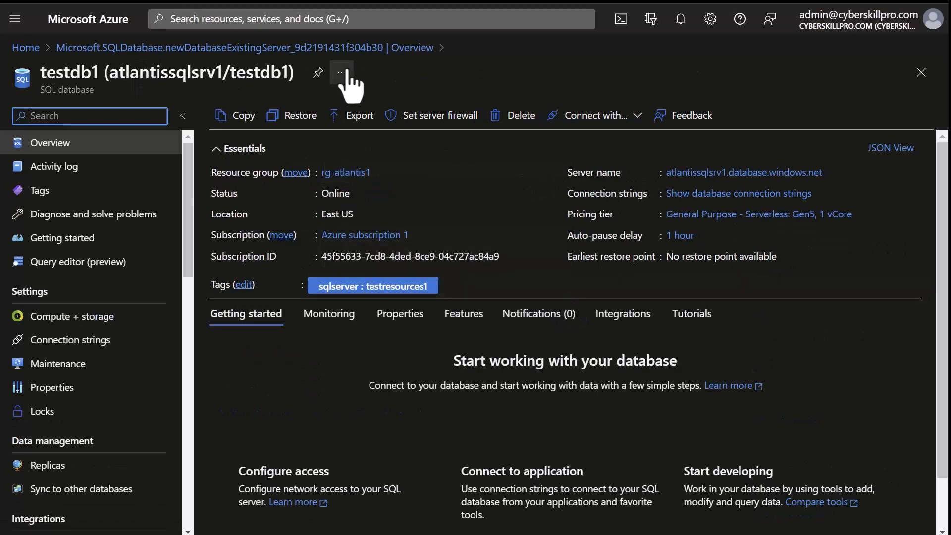
left_click_drag(43, 74, 99, 74)
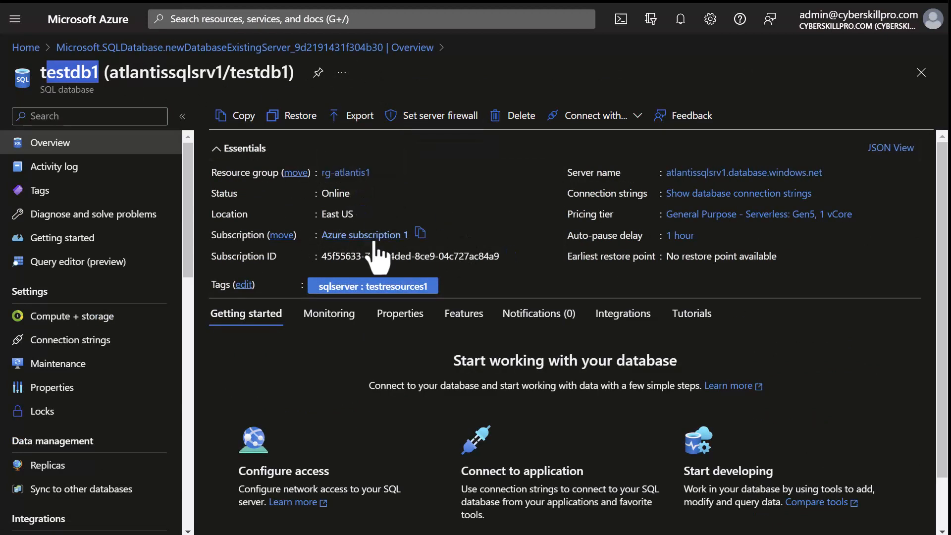
scroll(514, 313, "down", 2)
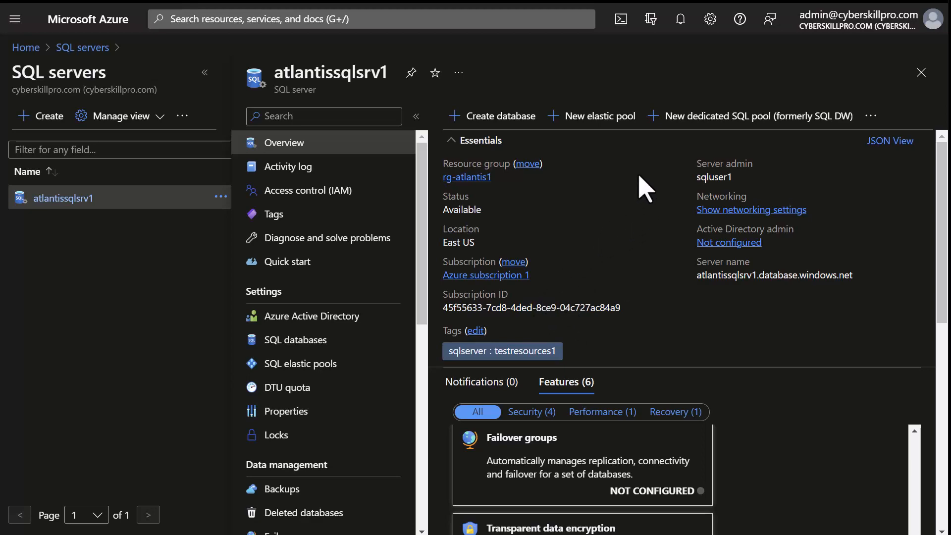
scroll(832, 441, "down", 6)
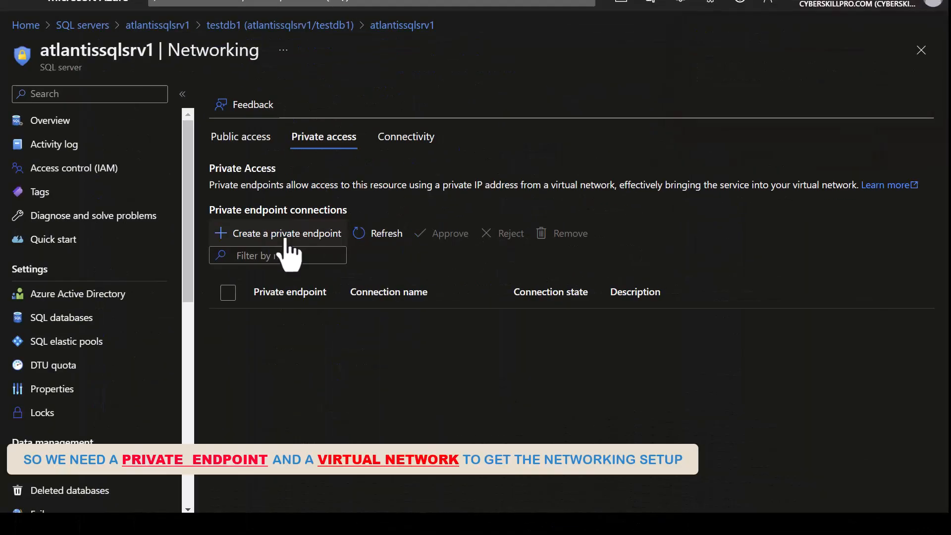
Start a private endpoint named privateendpoint1 for the SQL server and proceed past its basics and resource settings.
left_click(286, 233)
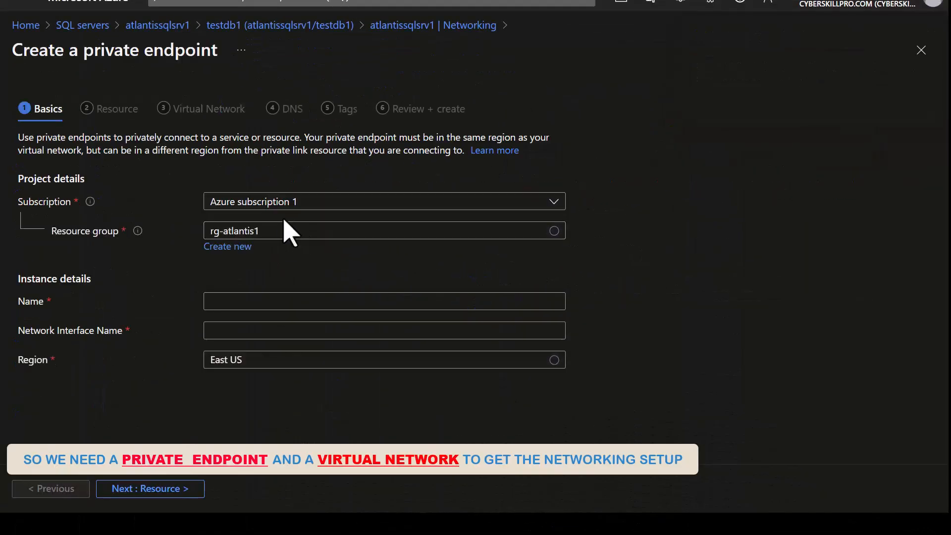
left_click(245, 303)
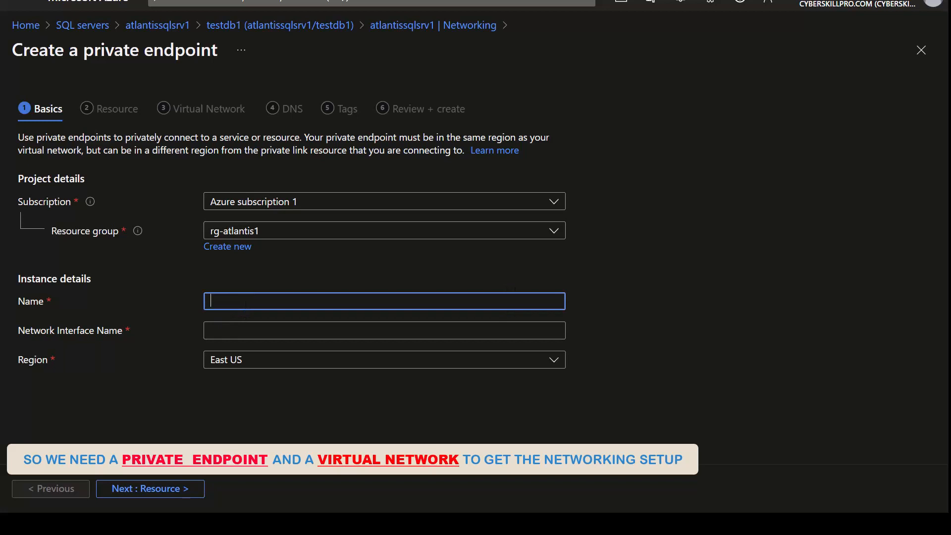
type("=")
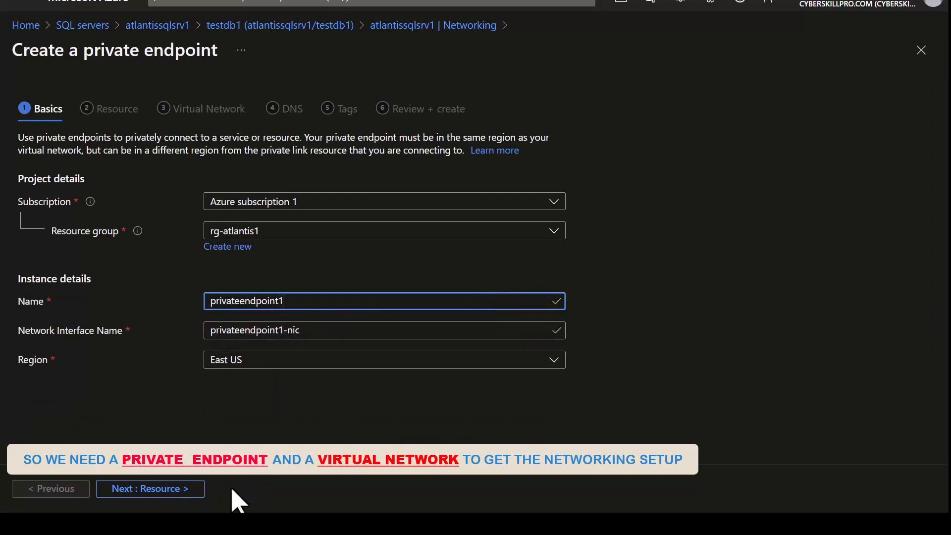
left_click(191, 491)
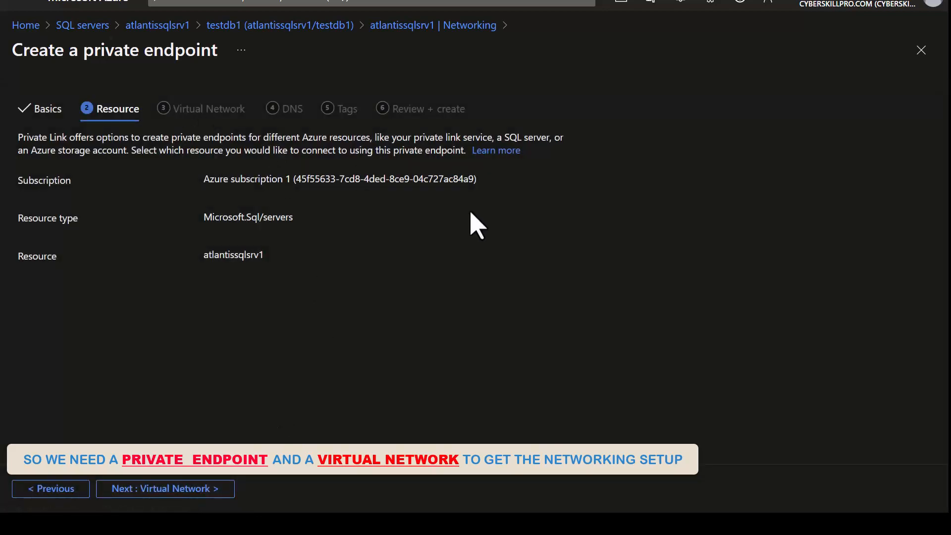
left_click(149, 491)
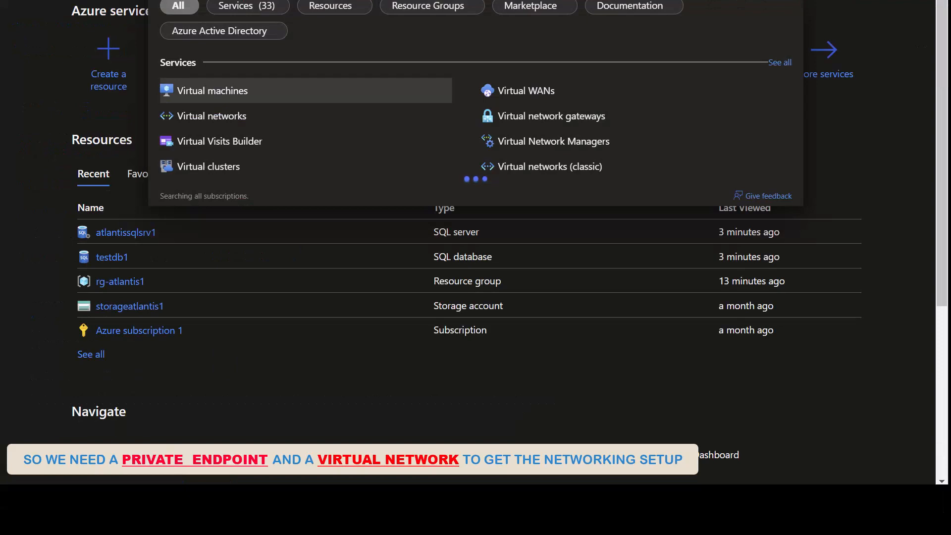
Start a virtual network named virtualnetwork1 in resource group rg-atlantis1, region East US, and proceed to its IP address settings.
left_click(221, 92)
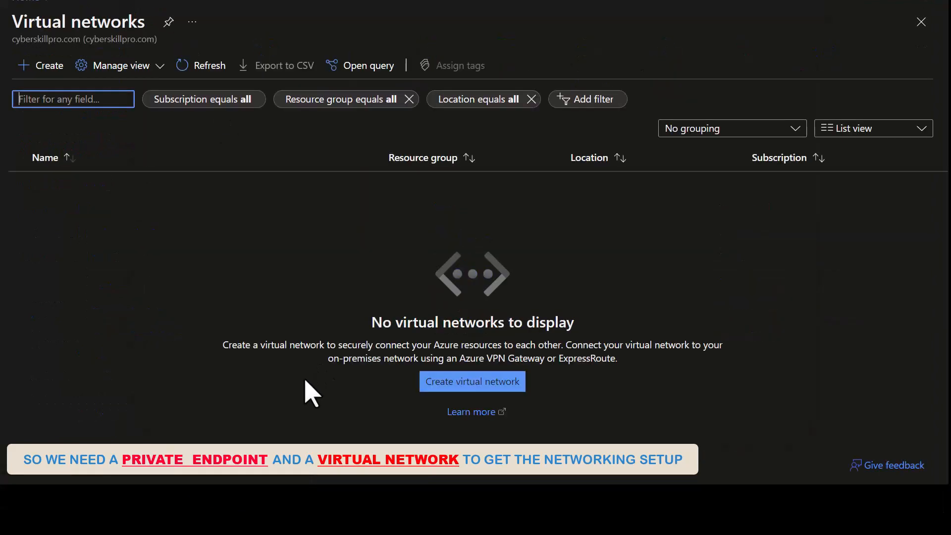
left_click(39, 63)
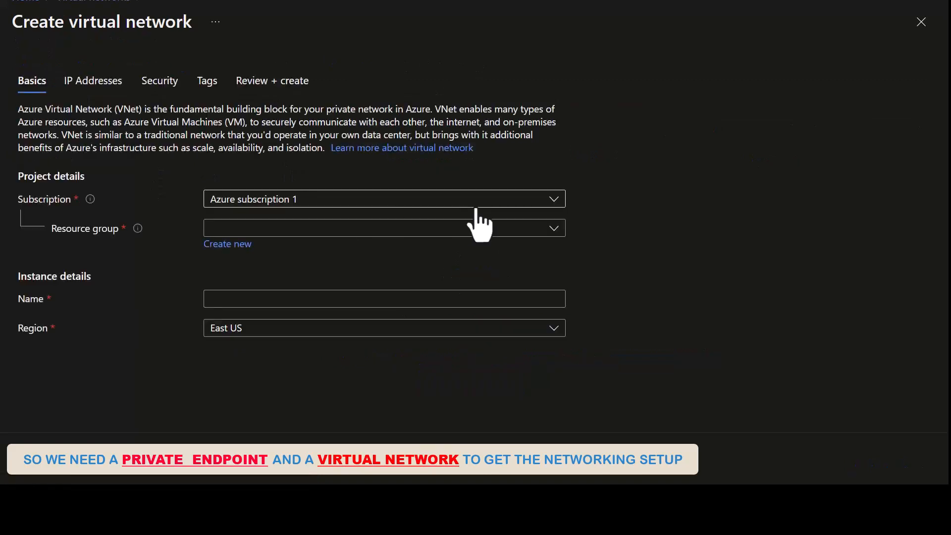
left_click(277, 229)
left_click(285, 279)
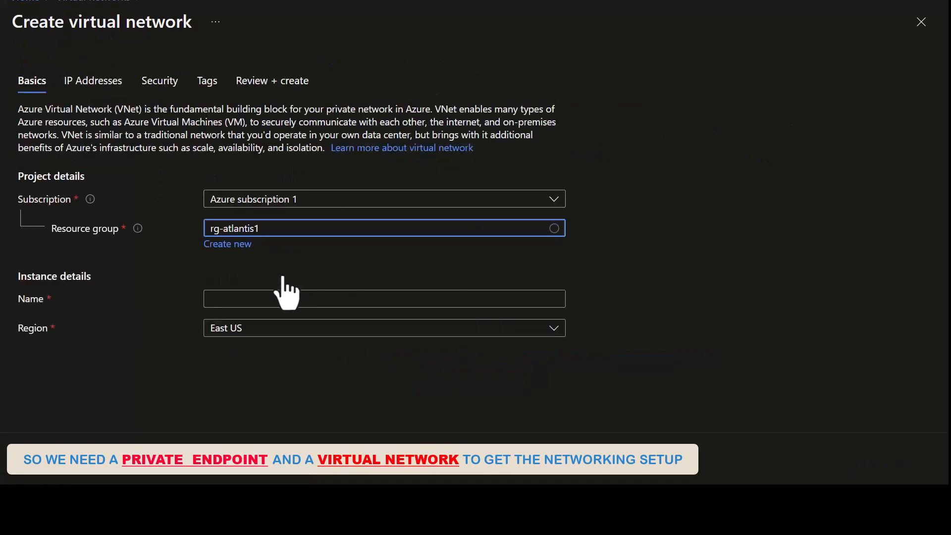
left_click(244, 300)
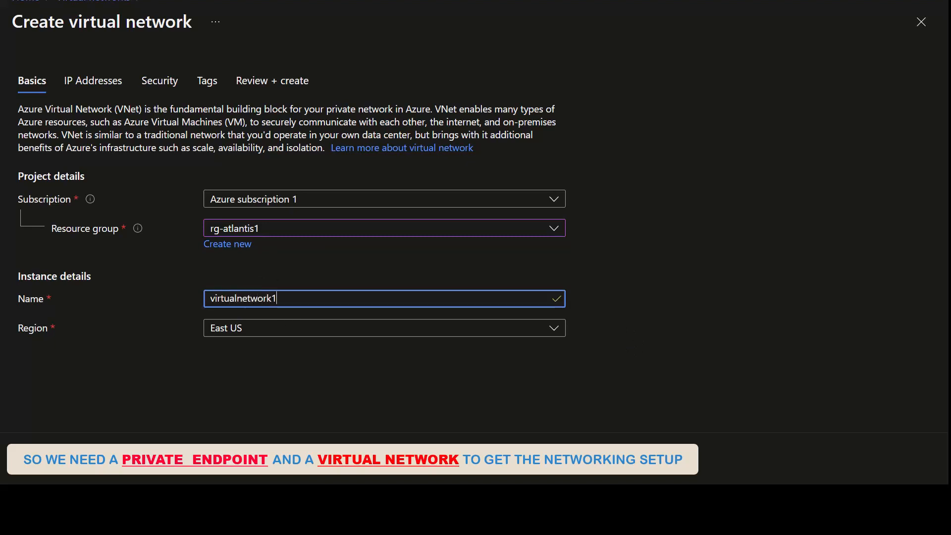
left_click(342, 474)
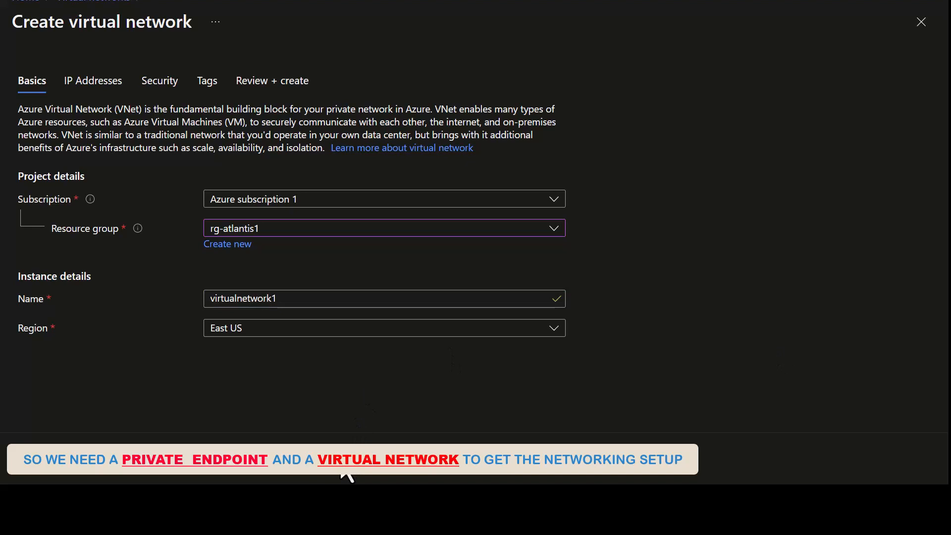
left_click(342, 478)
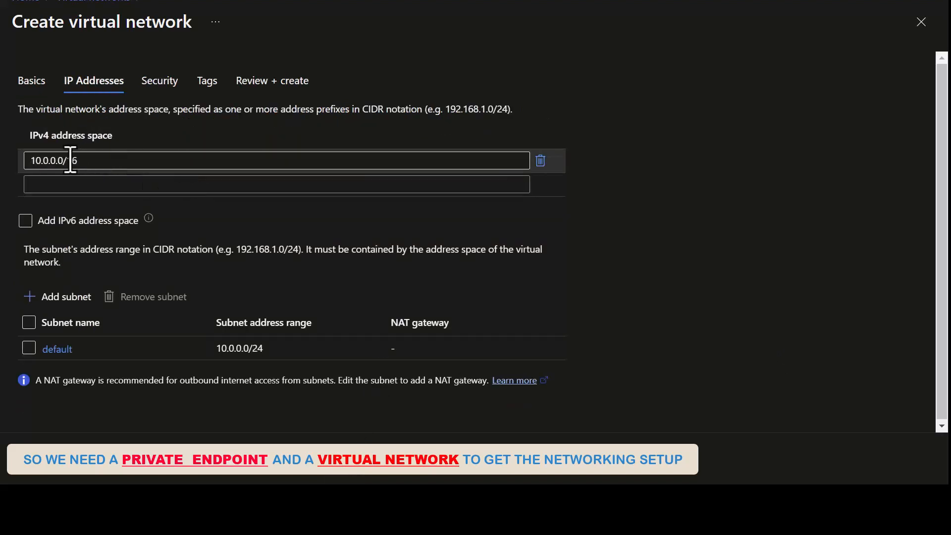
Set the virtual network's IPv4 address space to 10.1.2.0/24.
left_click(102, 163)
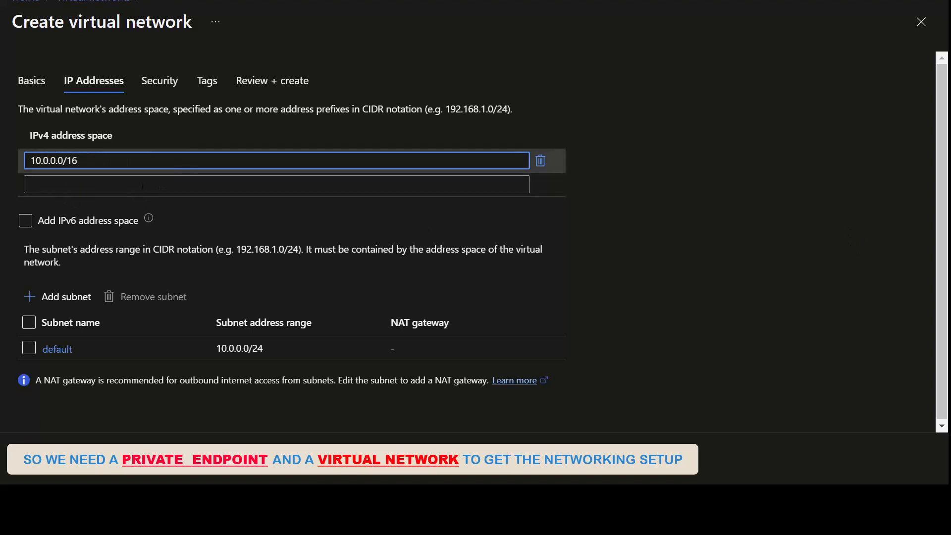
key("BackSpace")
key("BackSpace")
type("1")
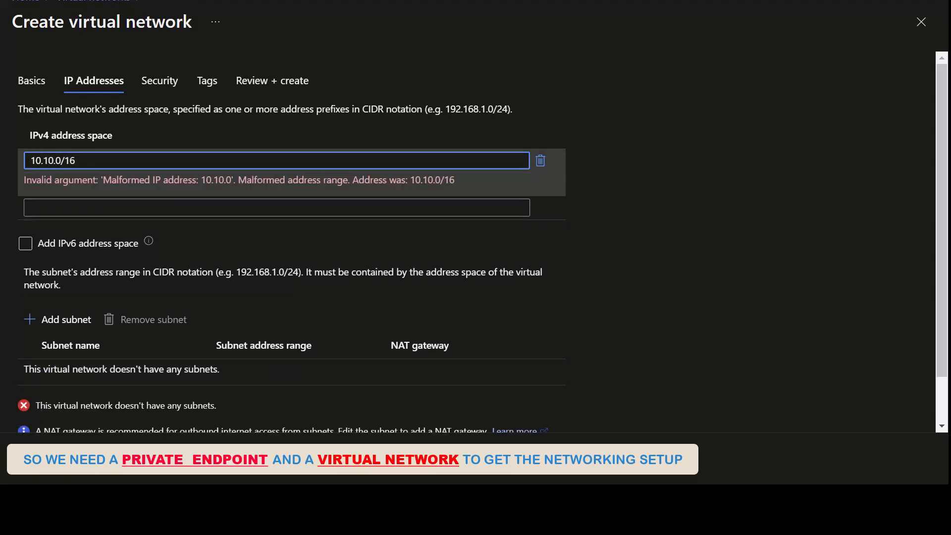
key("Delete")
scroll(292, 248, "down", 1)
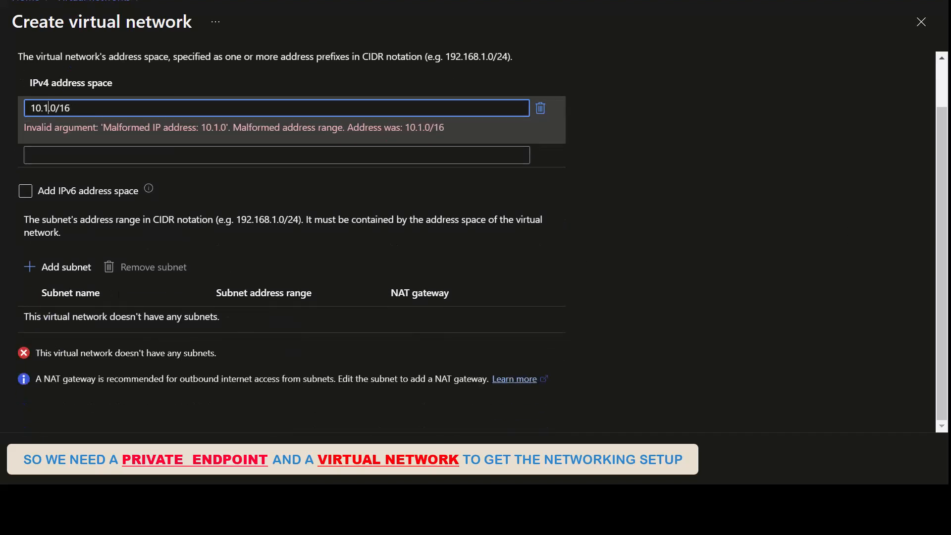
left_click(56, 108)
key("BackSpace")
type("1")
key("BackSpace")
type("2.0")
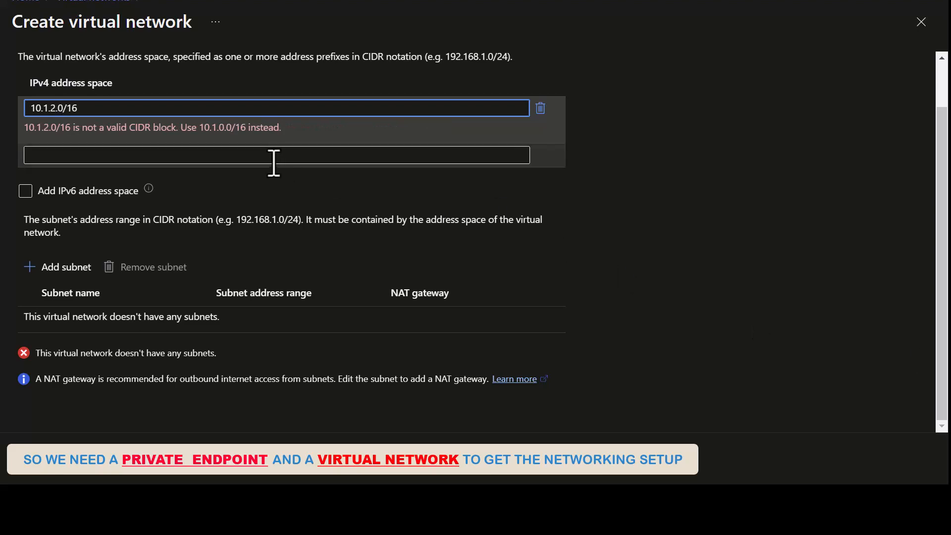
left_click_drag(68, 107, 77, 107)
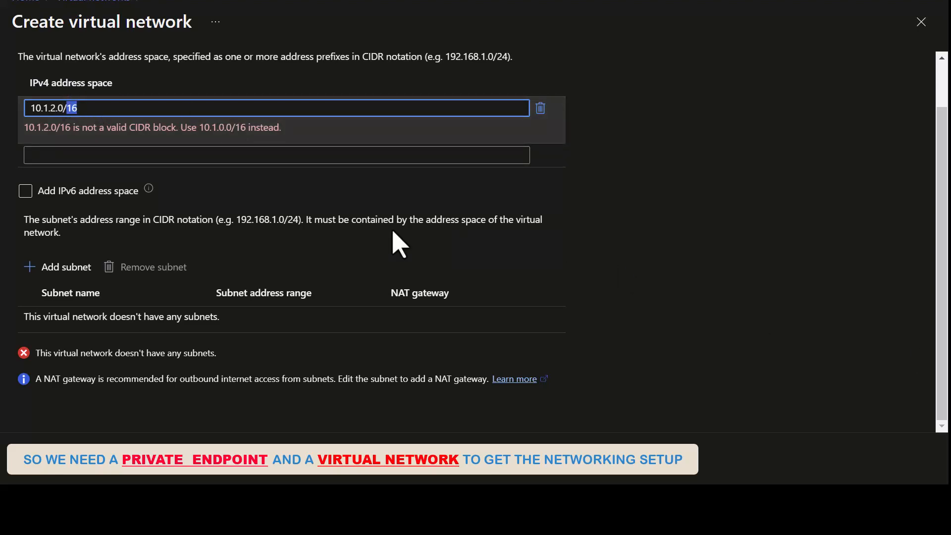
type("24")
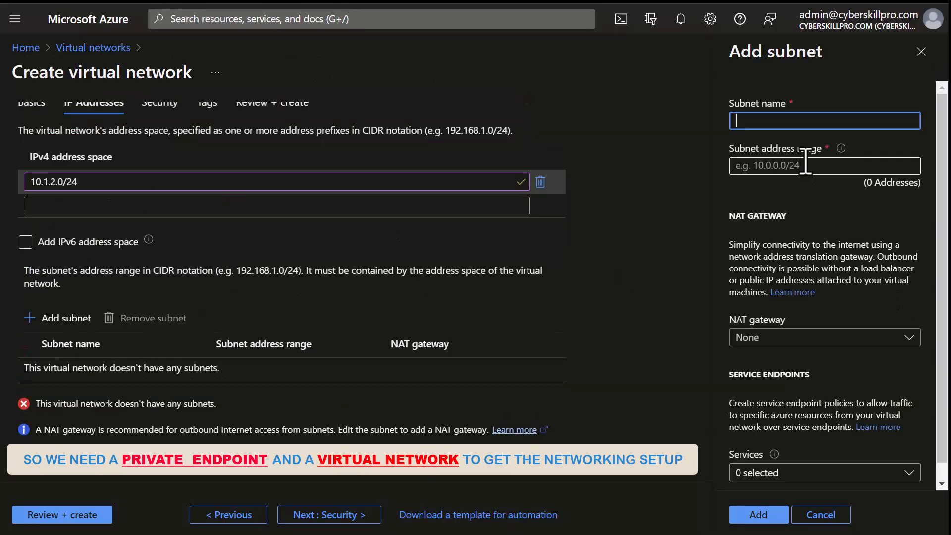
Define a new subnet named subnet1 with the address range 10.1.2.0/24, copied from the IPv4 address space.
left_click_drag(88, 187, 34, 187)
key("ctrl+c")
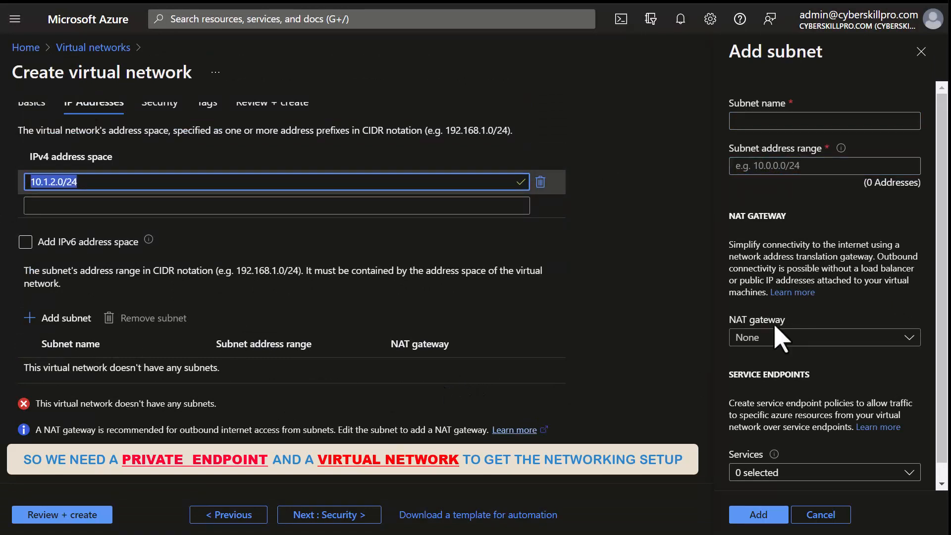
left_click(747, 121)
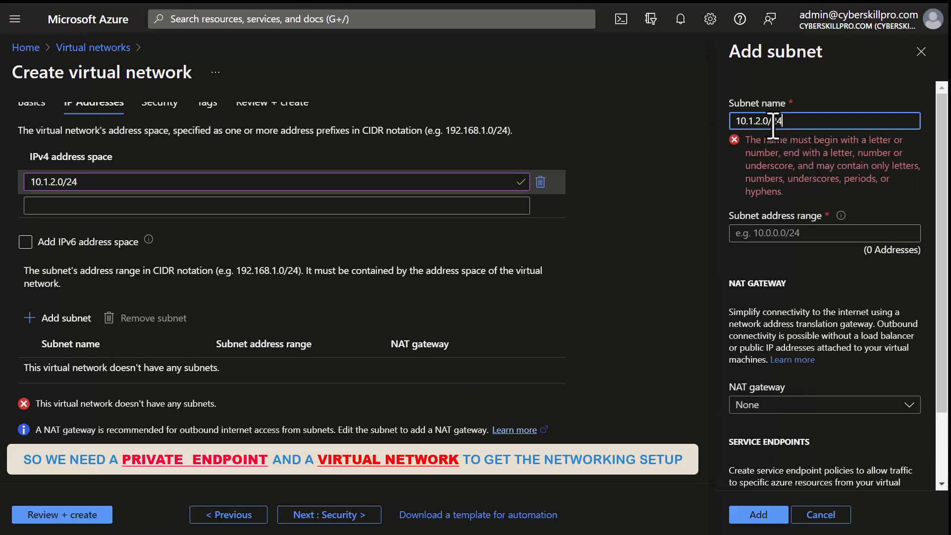
left_click(793, 233)
key("ctrl+v")
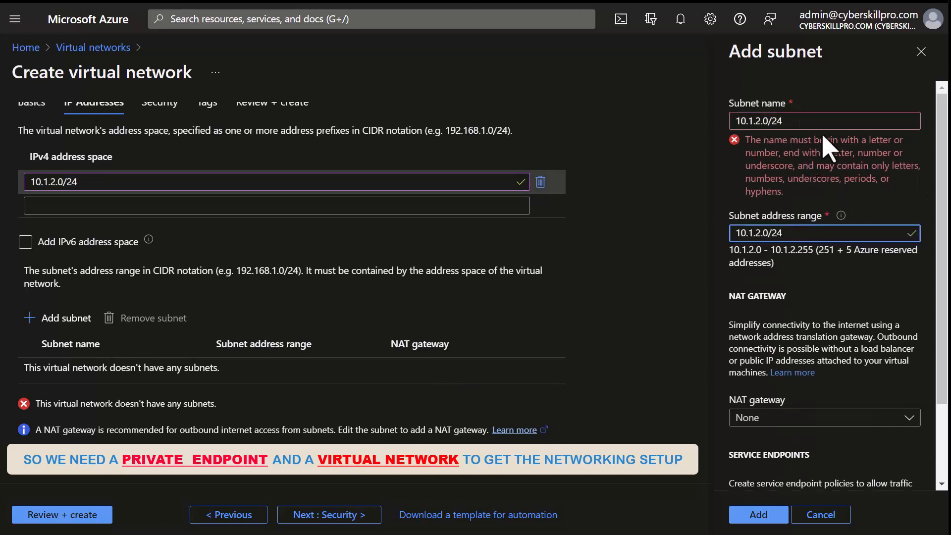
left_click_drag(809, 121, 735, 121)
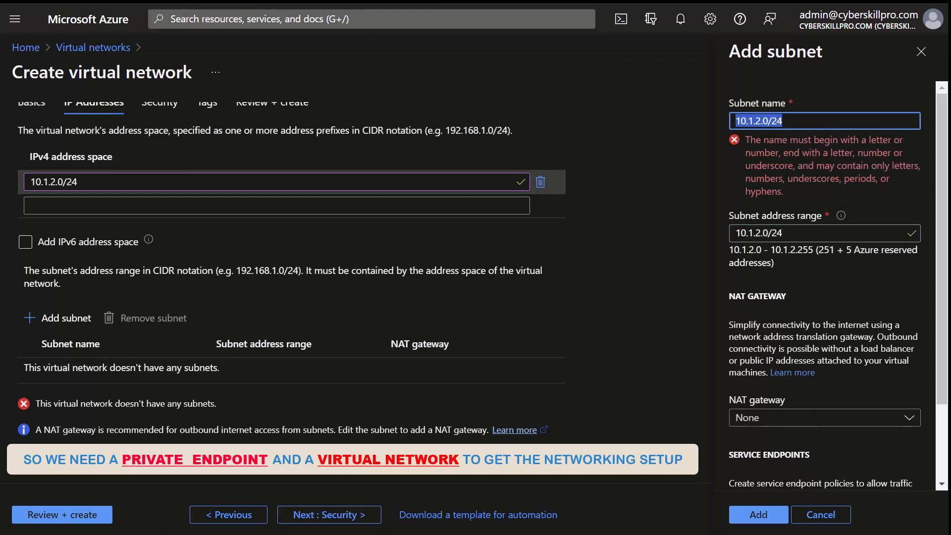
type("subnet1")
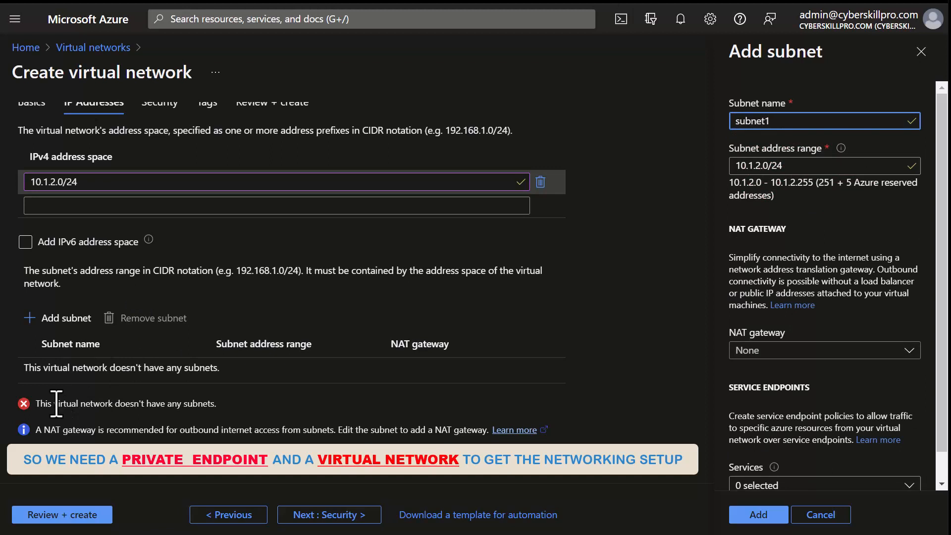
Keep the NAT gateway at None and add the subnet to the virtual network.
left_click(840, 350)
left_click(839, 350)
scroll(877, 337, "down", 1)
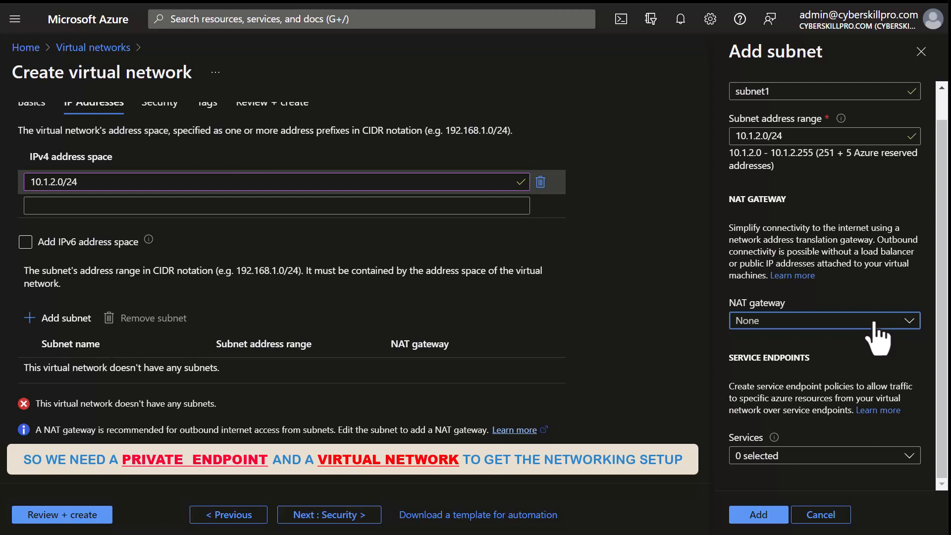
left_click(876, 337)
left_click(876, 337)
left_click(769, 518)
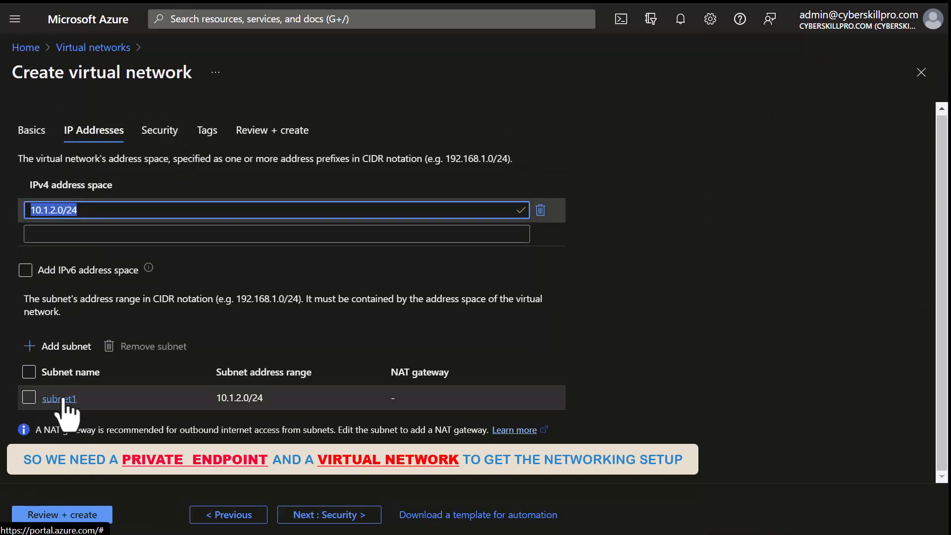
Keep BastionHost, DDoS protection and firewall disabled, skip the tags, and create the virtual network.
left_click(340, 515)
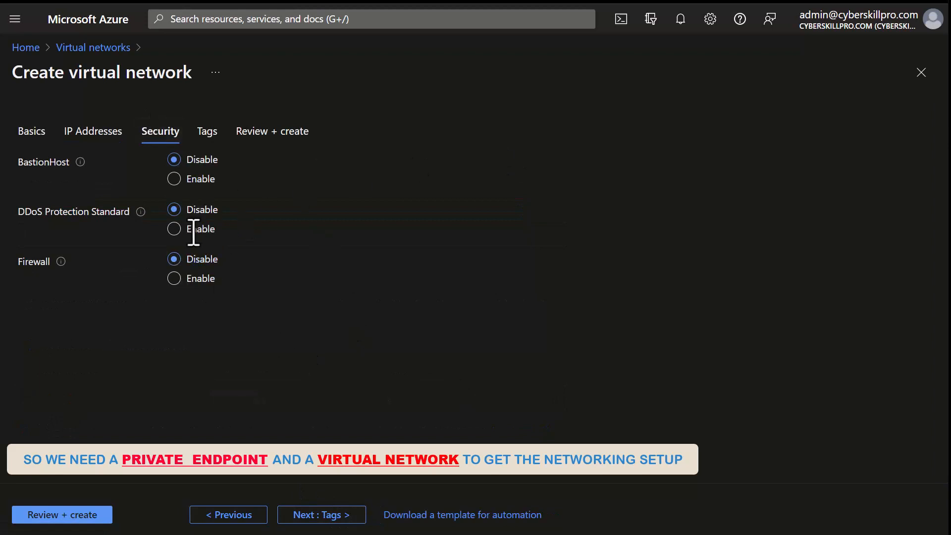
left_click(208, 132)
left_click(260, 132)
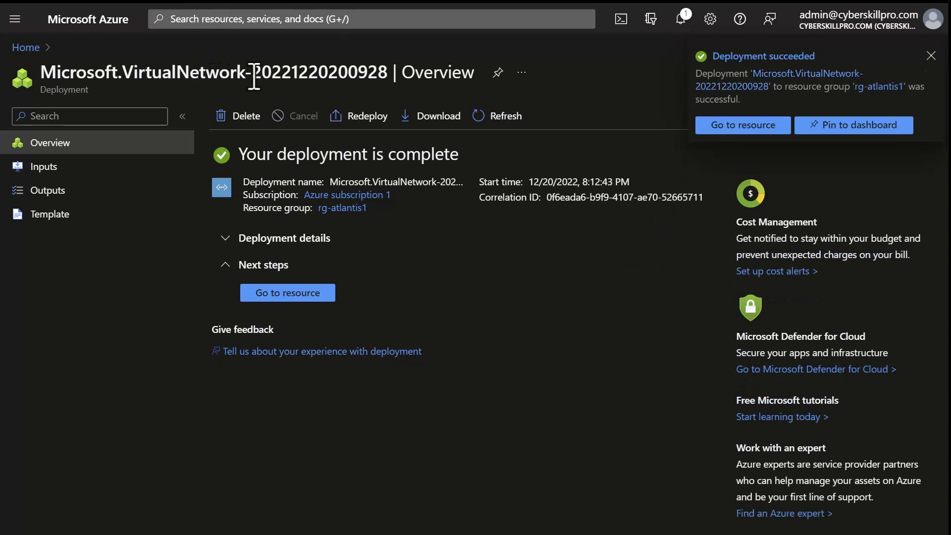
Examine the date and time digits in the virtual network deployment's name.
left_click_drag(268, 81, 308, 74)
triple_click(276, 79)
left_click(297, 74)
right_click(308, 74)
key("Escape")
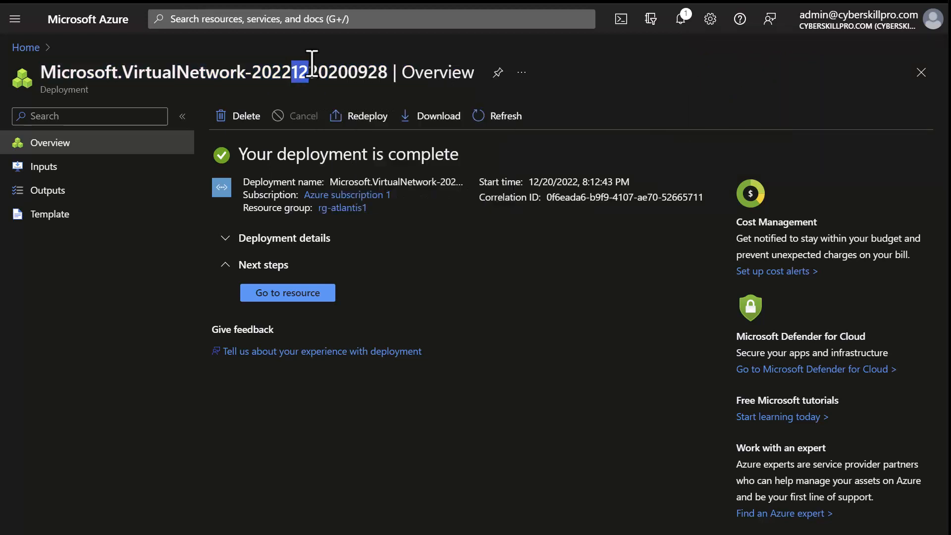
left_click(354, 78)
left_click_drag(355, 77, 388, 76)
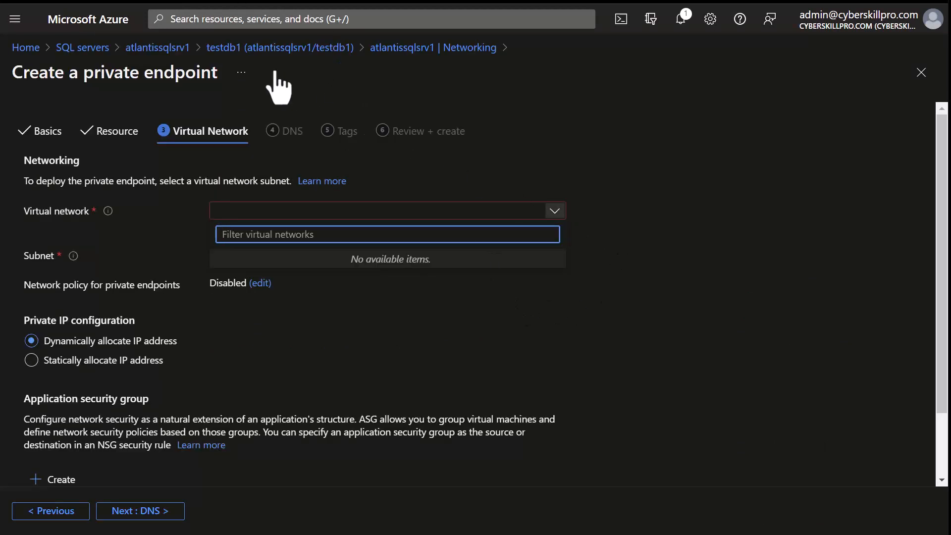
Reload the private endpoint form and name the endpoint privateendpoint1 in resource group rg-atlantis1, region East US, continuing to its resource settings.
left_click(279, 89)
key("F5")
left_click(580, 79)
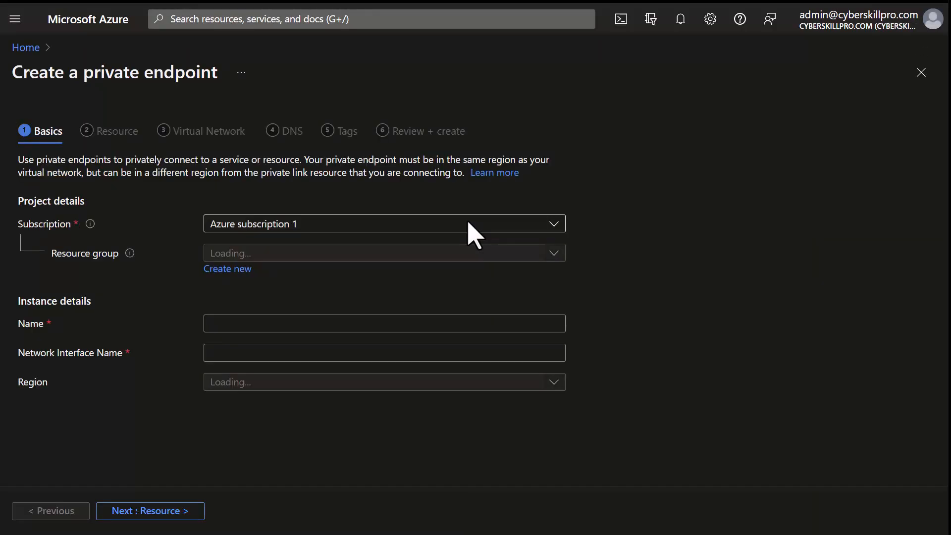
left_click(289, 255)
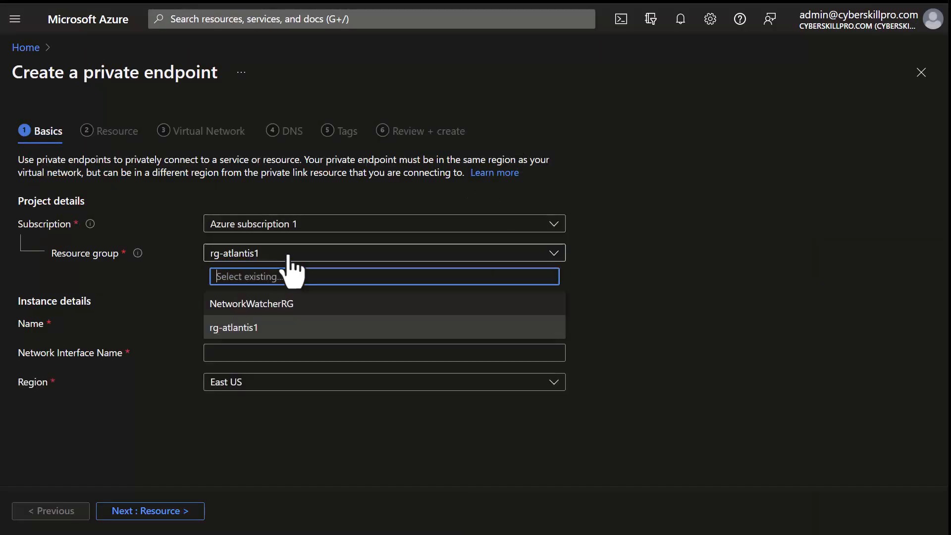
left_click(254, 327)
left_click(257, 325)
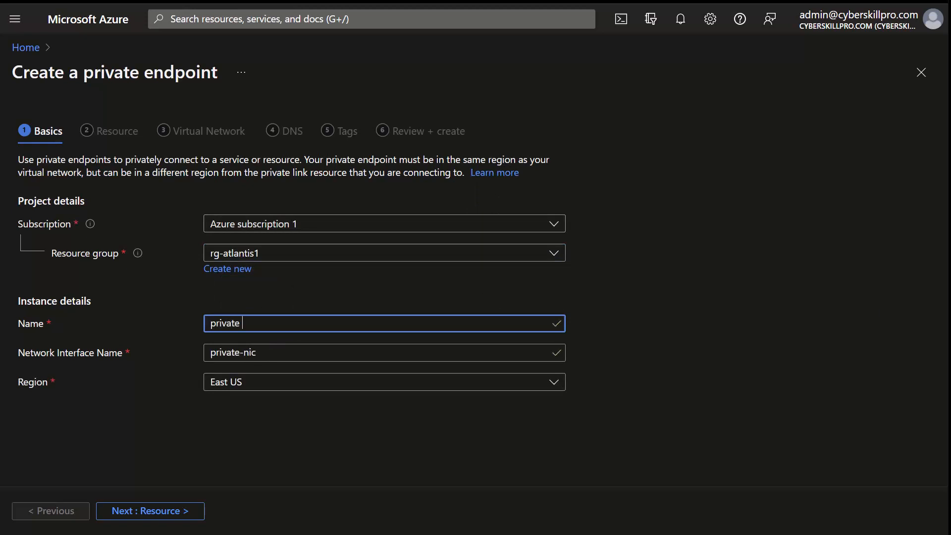
key("BackSpace")
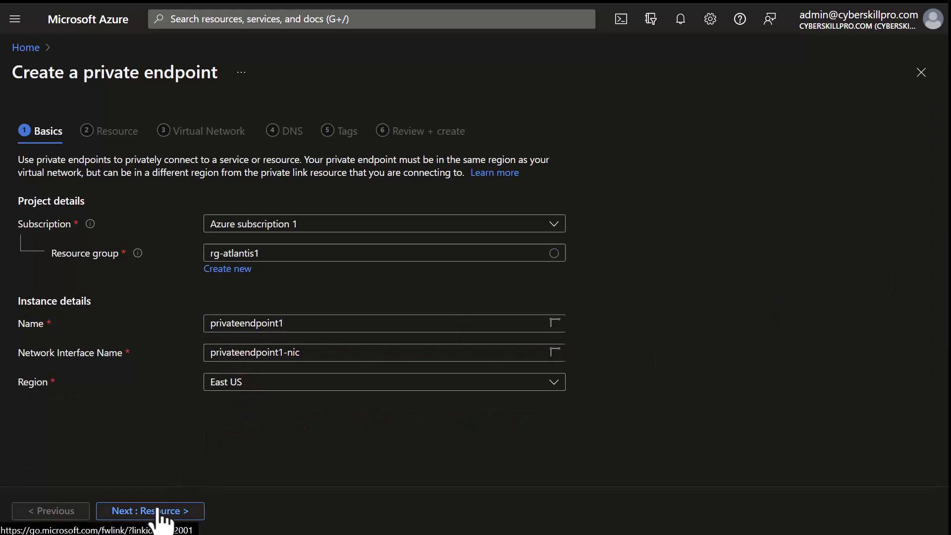
left_click(185, 512)
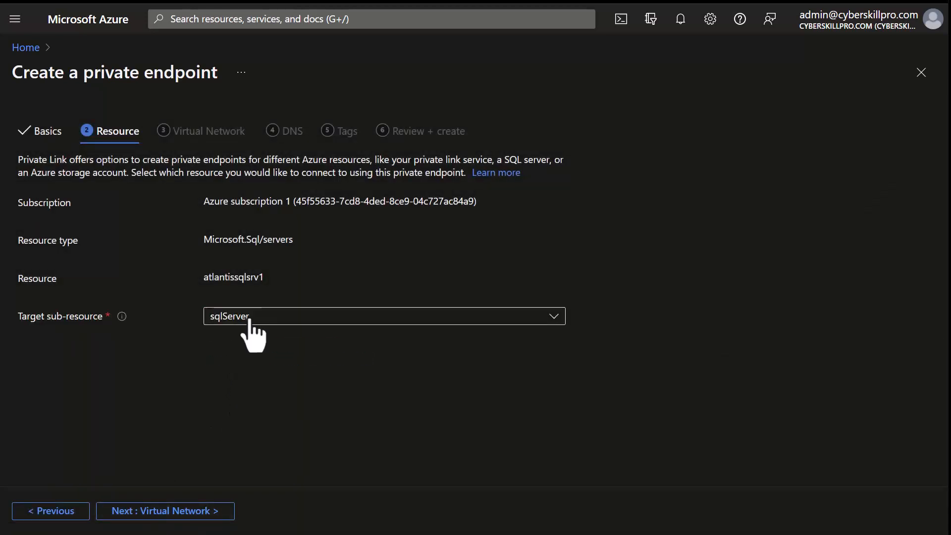
Target the sqlServer sub-resource and place the endpoint in virtualnetwork1 and subnet1 with a dynamically allocated IP address.
left_click(252, 318)
left_click(335, 342)
left_click(169, 513)
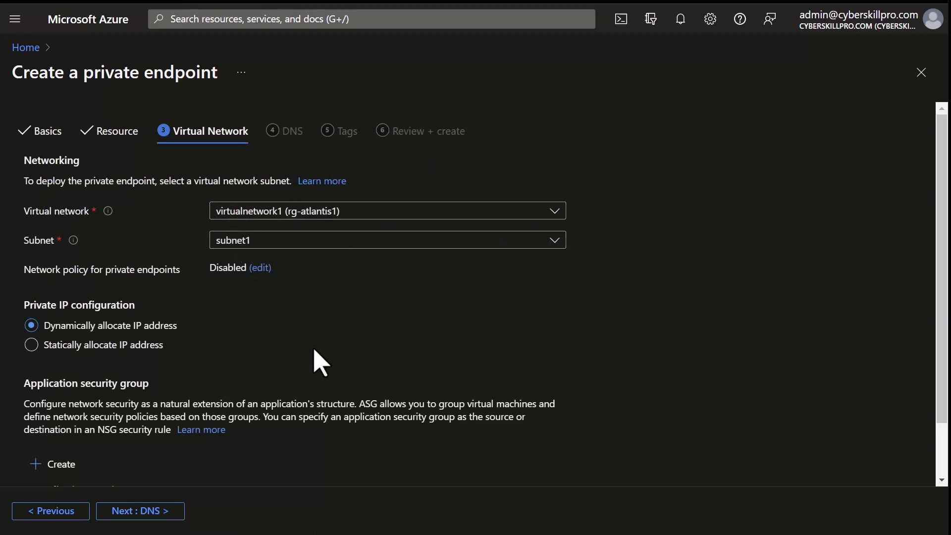
left_click(162, 511)
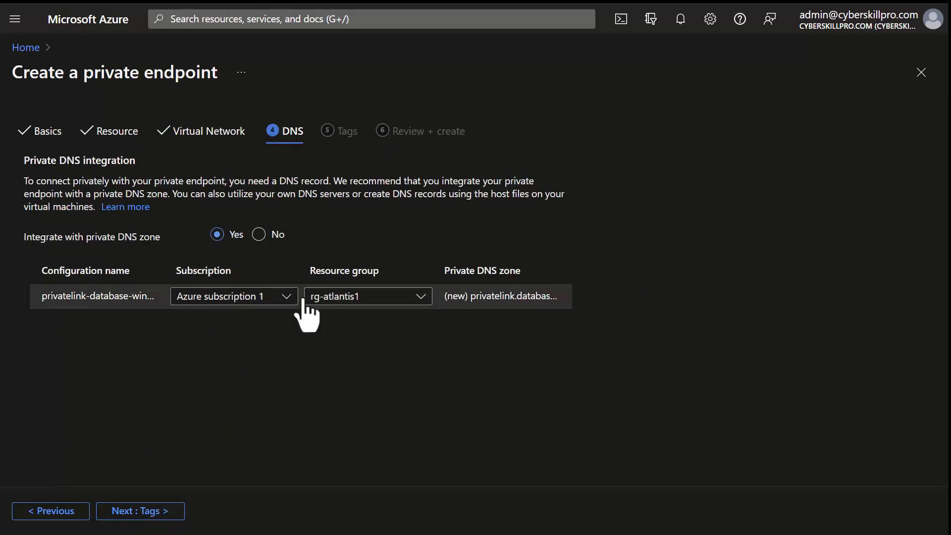
Keep the private DNS zone integration in rg-atlantis1, skip the tags, and create the private endpoint.
left_click(117, 513)
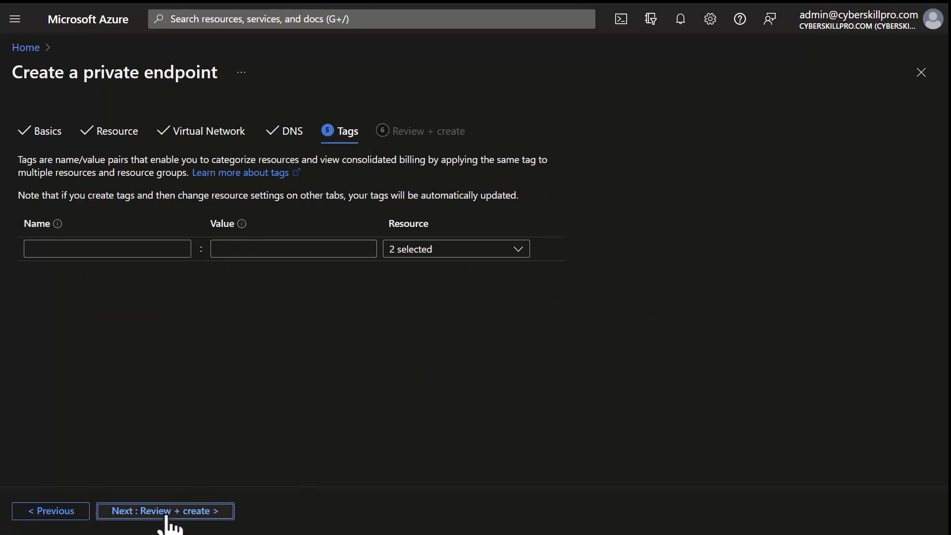
left_click(194, 513)
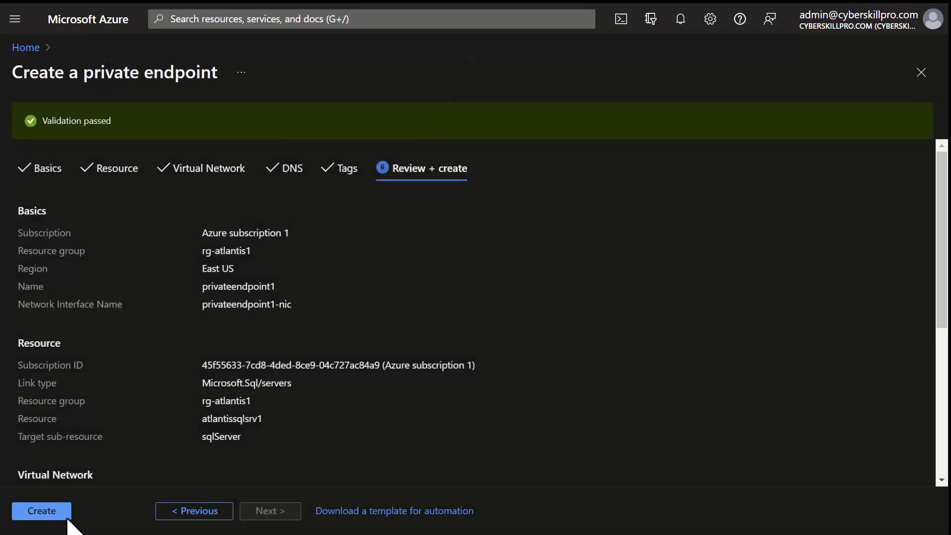
left_click(68, 519)
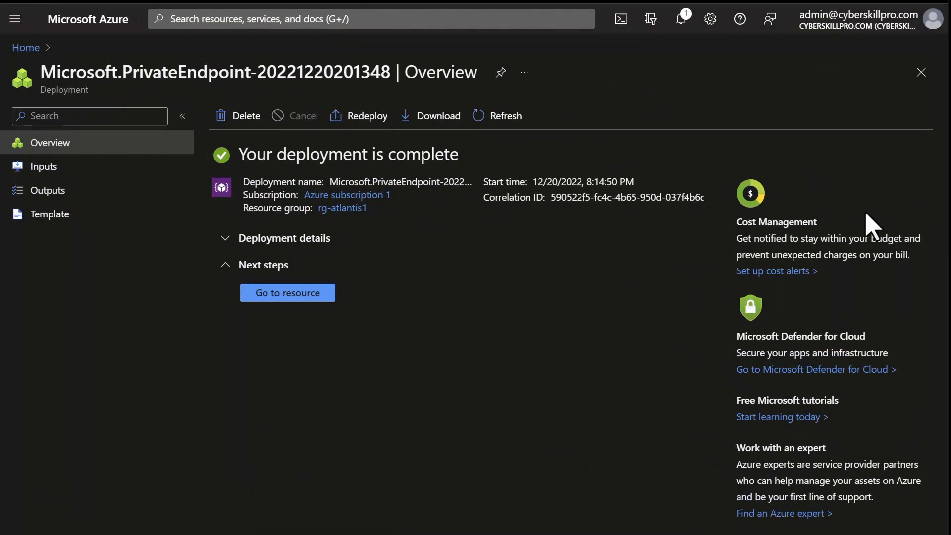
Open the deployed private endpoint, then examine the SQL server, endpoint and virtual network among the recent resources.
left_click(314, 293)
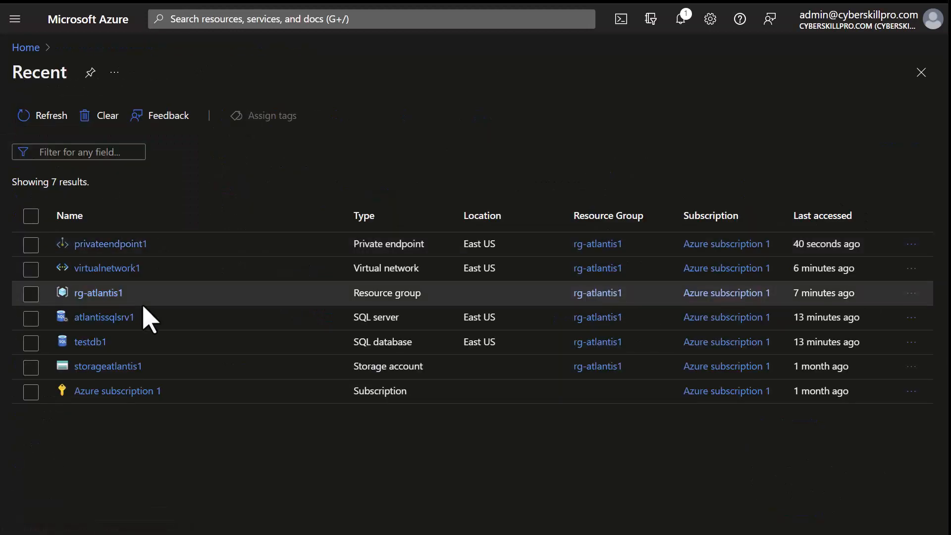
mouse_move(117, 318)
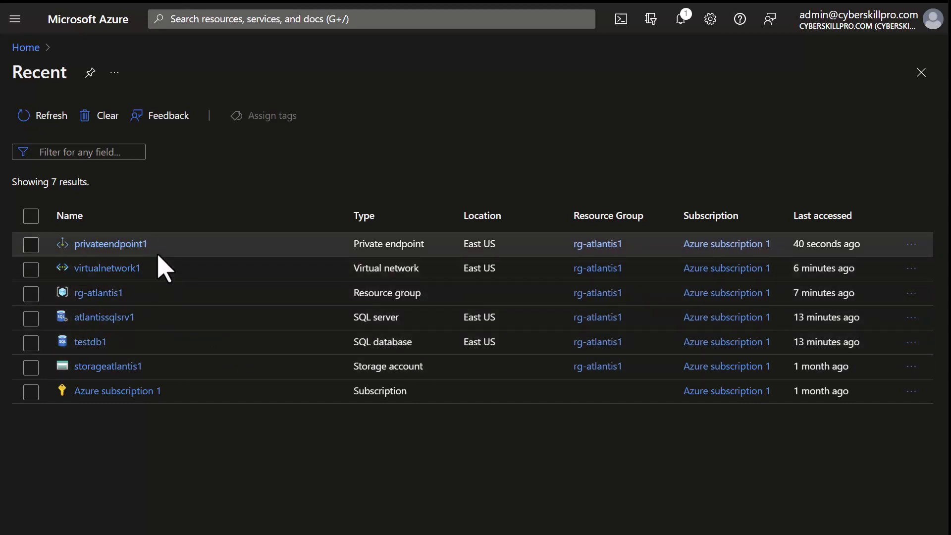
mouse_move(135, 266)
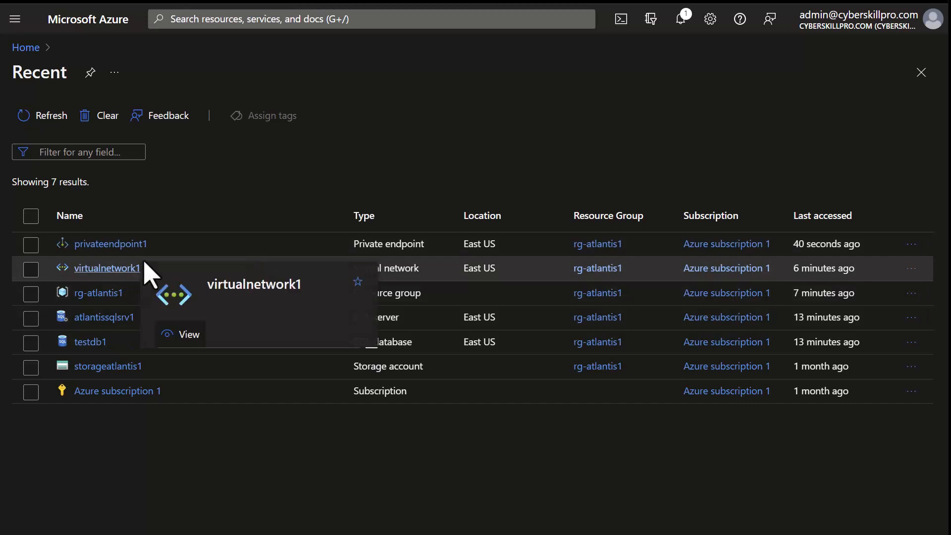